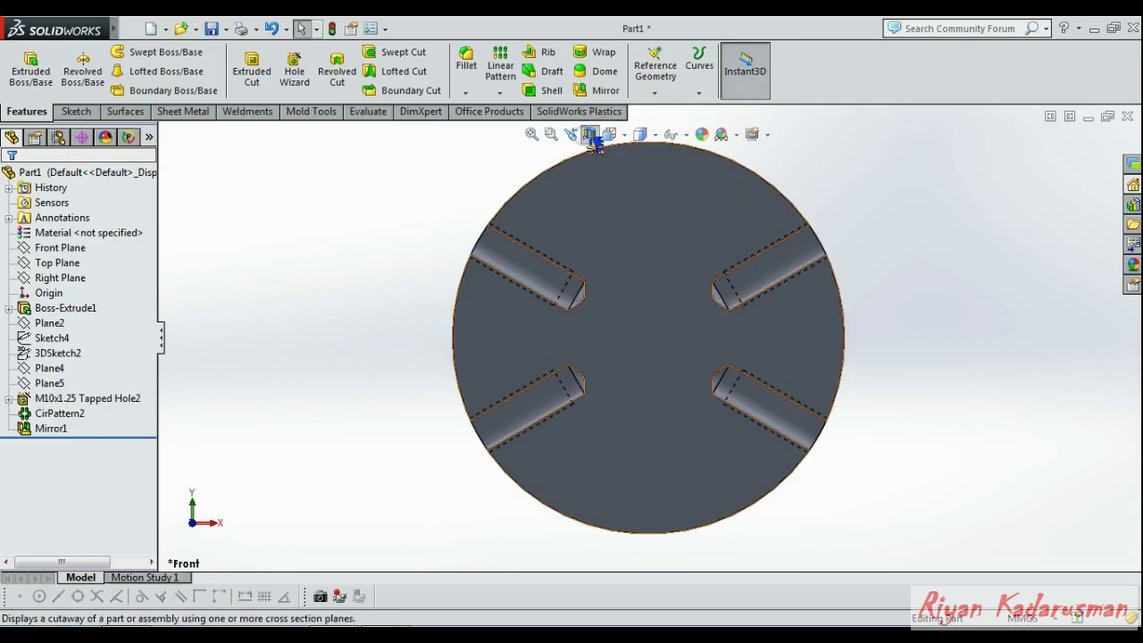
Orbit the view away from Front to show the curved side and its tapped holes
mouse_move(328, 314)
middle_mouse_down()
mouse_move(342, 323)
mouse_move(327, 319)
middle_mouse_up()
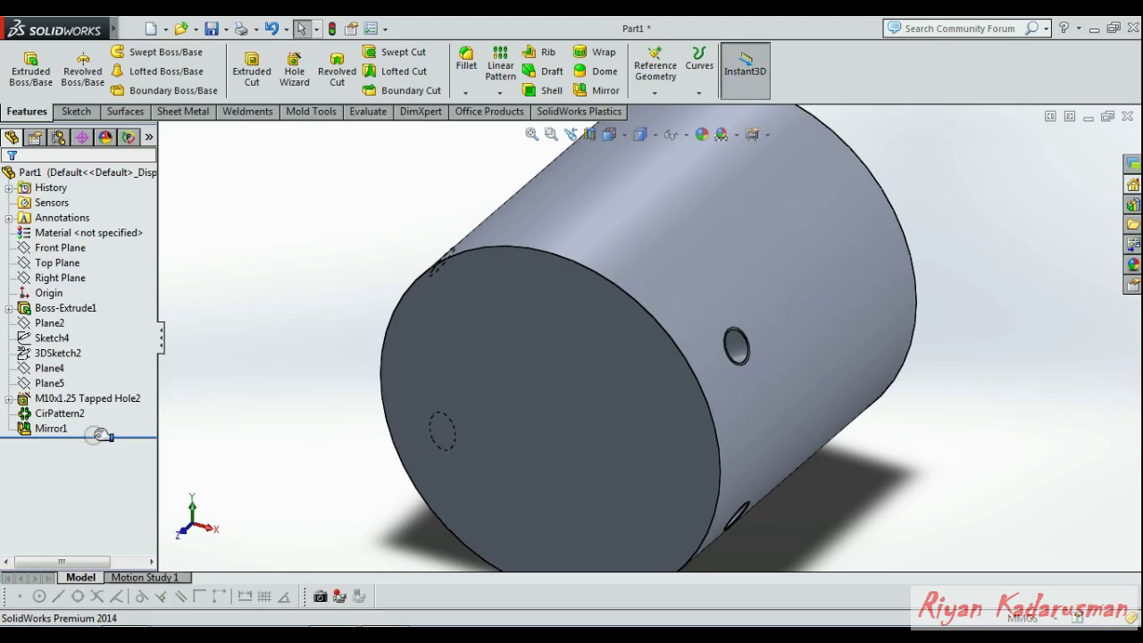
Roll back above CirPattern2 and display Plane5, Plane4 and the 3DSketch2 line
left_click_drag(101, 437, 105, 407)
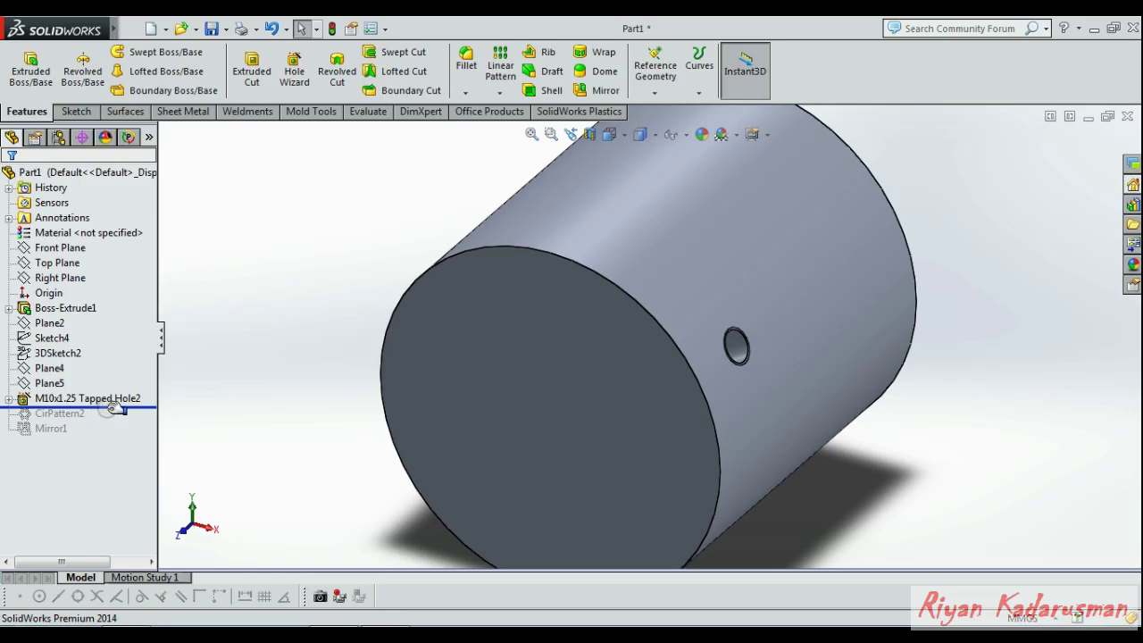
left_click(49, 382)
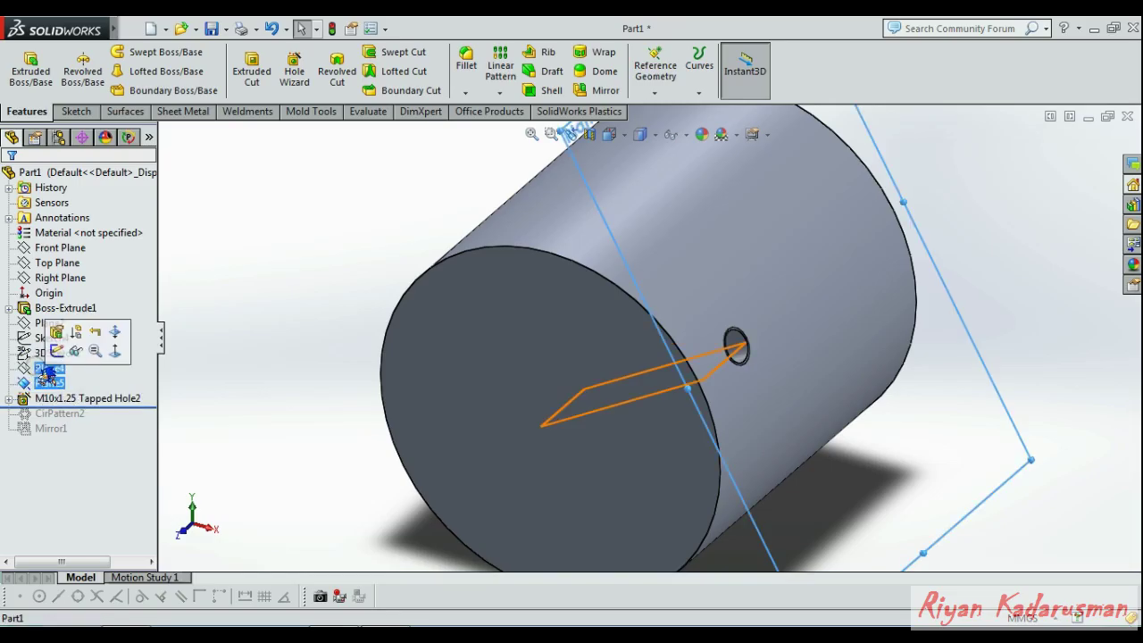
left_click(42, 368)
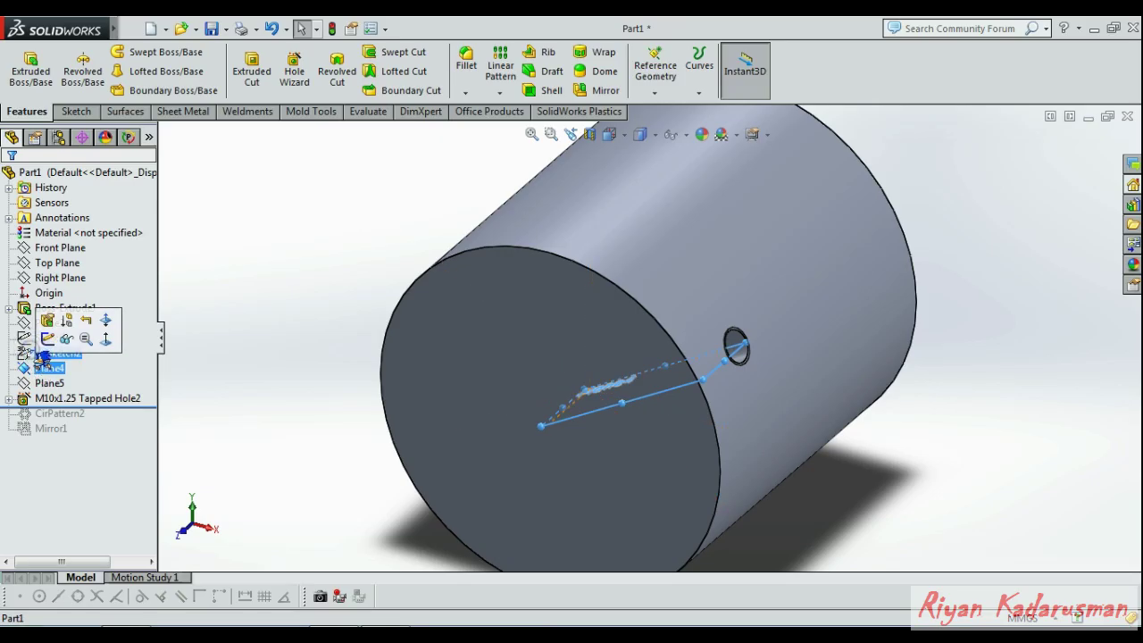
left_click(30, 353)
Open and close the Hide/Show Tree Items options from 3DSketch2's menu
right_click(41, 356)
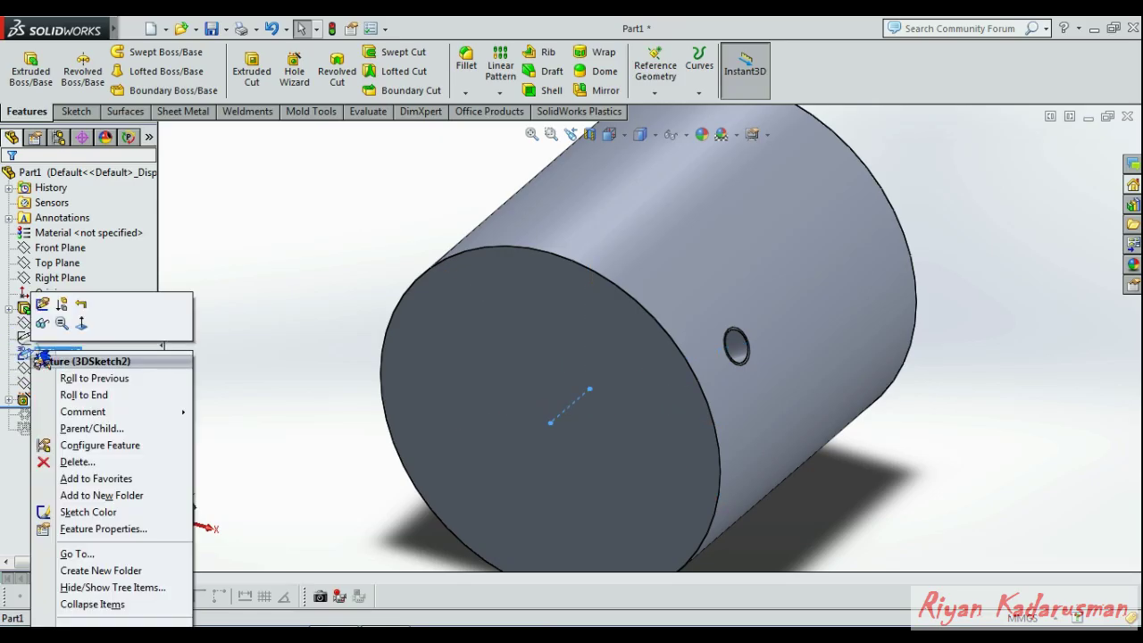
left_click(113, 587)
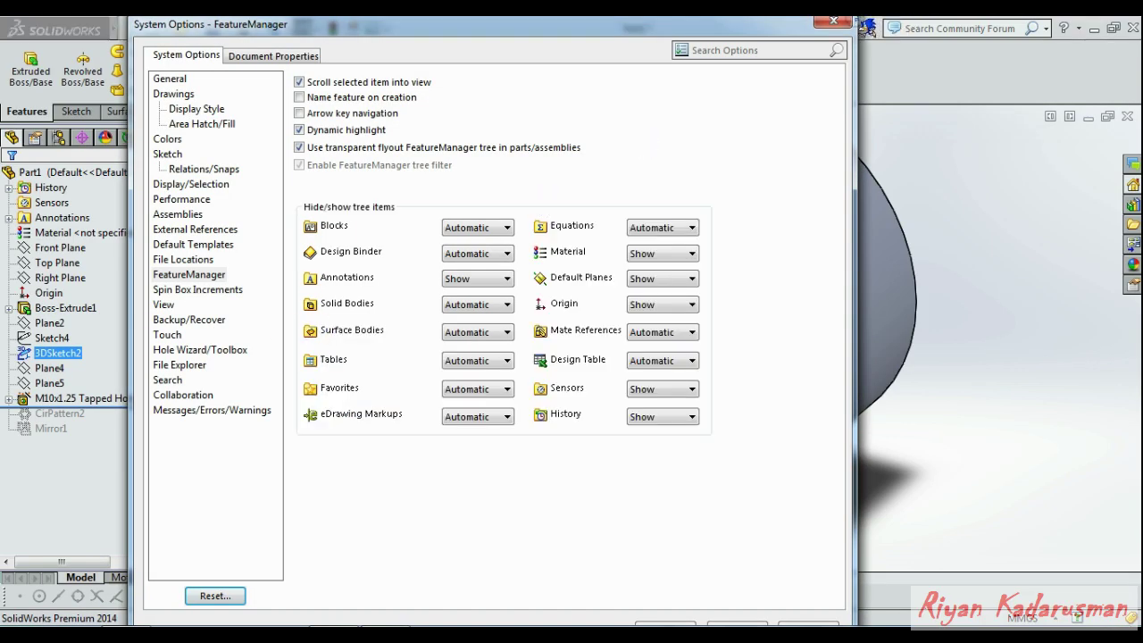
left_click(853, 24)
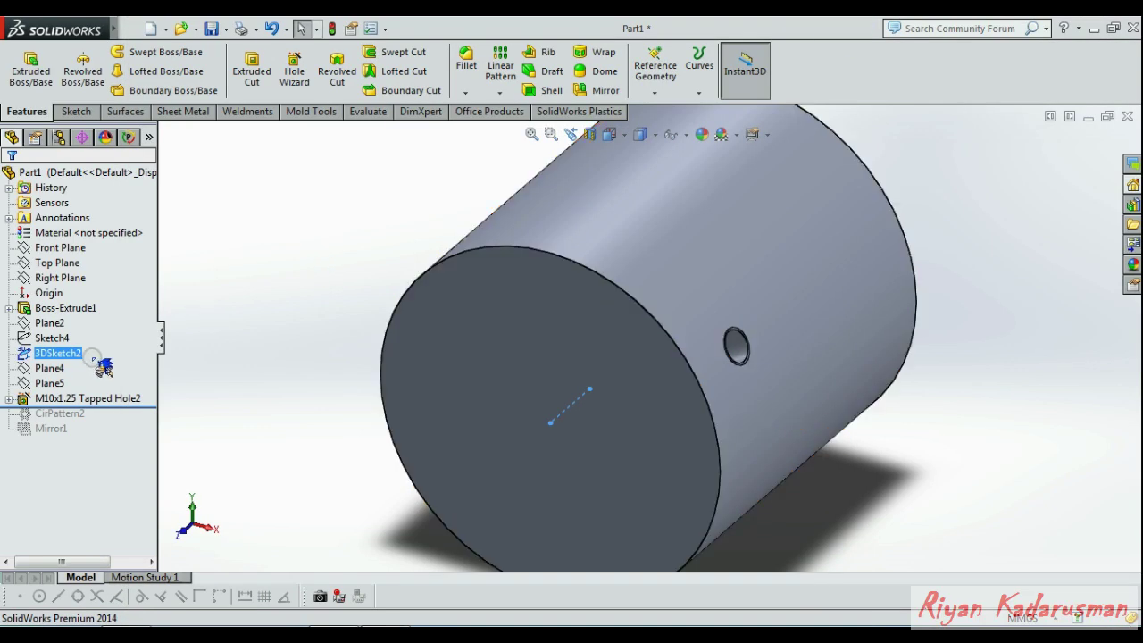
right_click(49, 356)
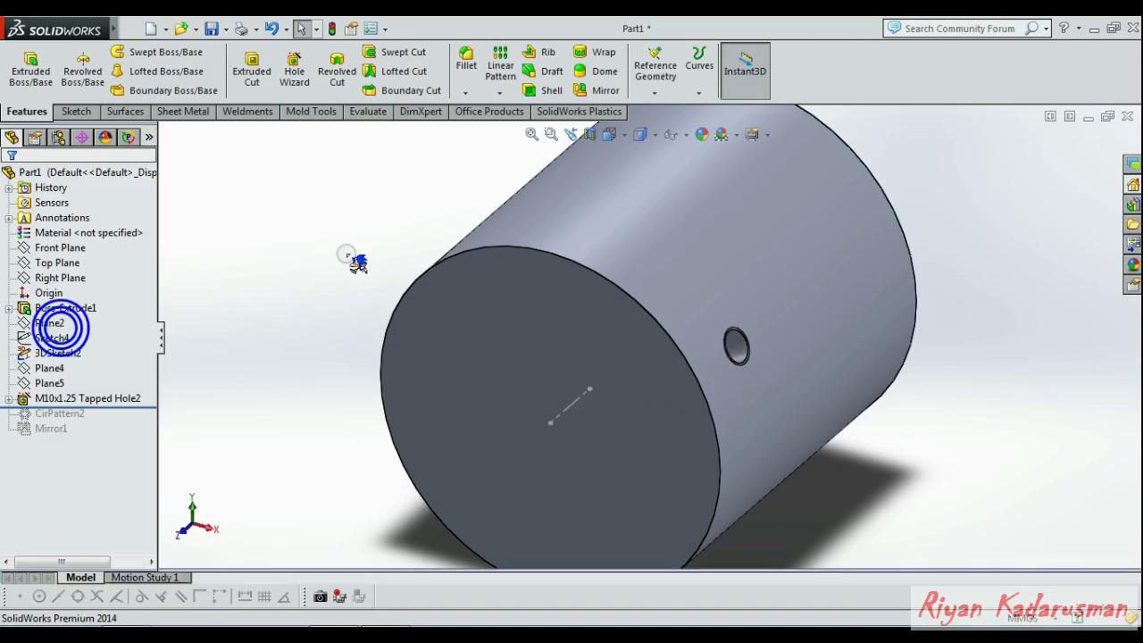
Move the rollback bar below Mirror1, restoring CirPattern2 and Mirror1
right_click(52, 338)
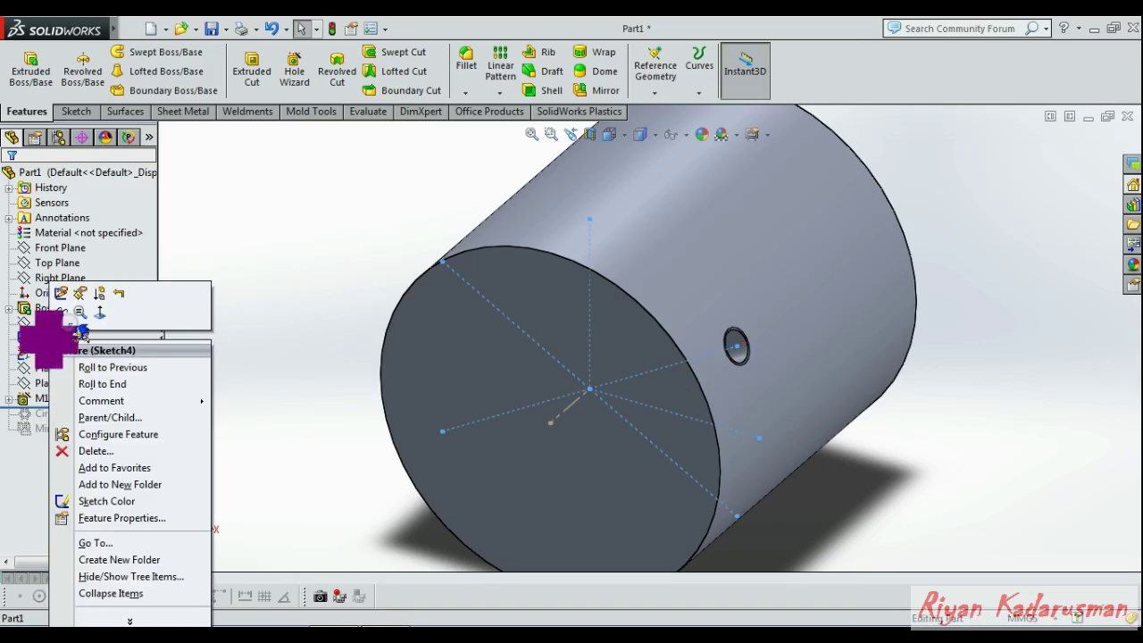
key("Escape")
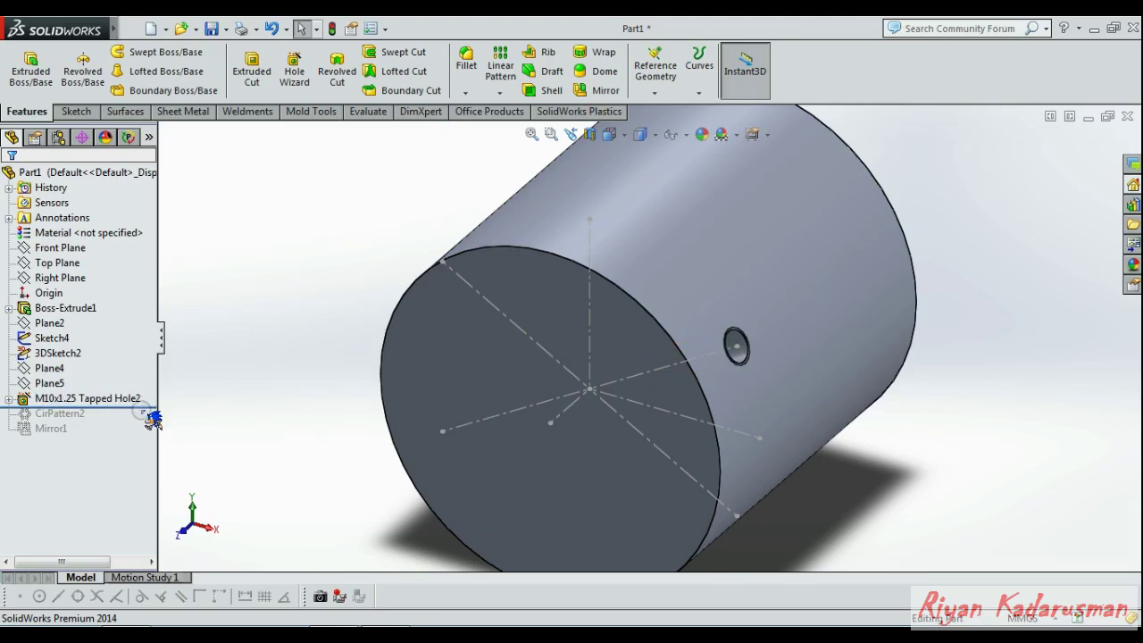
left_click_drag(146, 407, 145, 433)
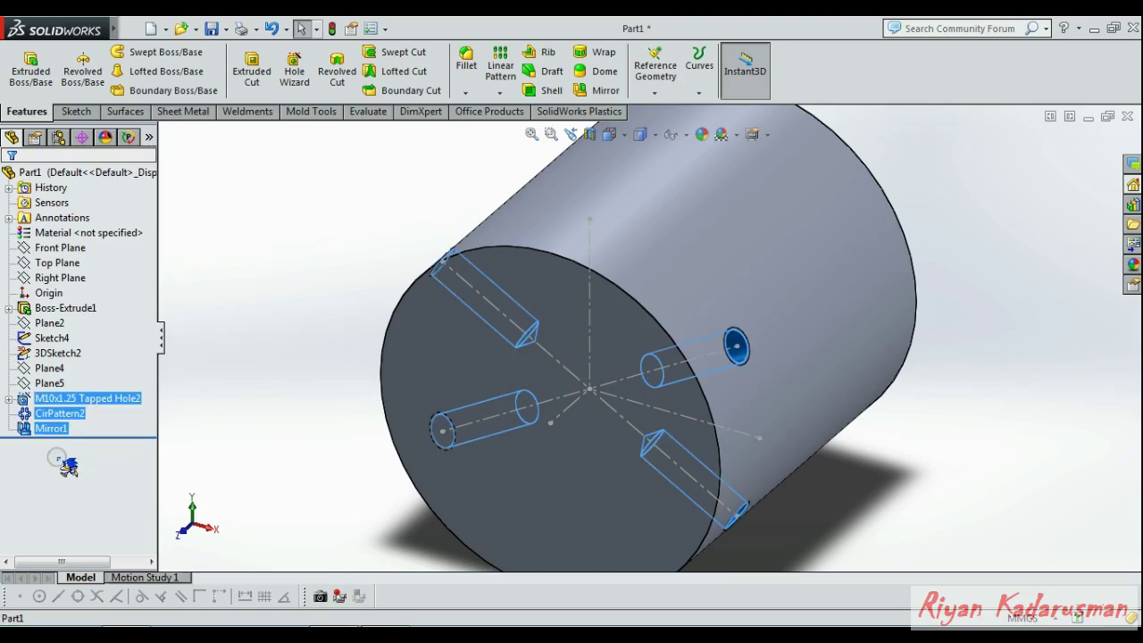
Delete M10x1.25 Tapped Hole2, CirPattern2 and Mirror1
key("Delete")
key("Return")
left_click(50, 368)
Delete Plane5, leaving Plane4 as the last feature
left_click(51, 368)
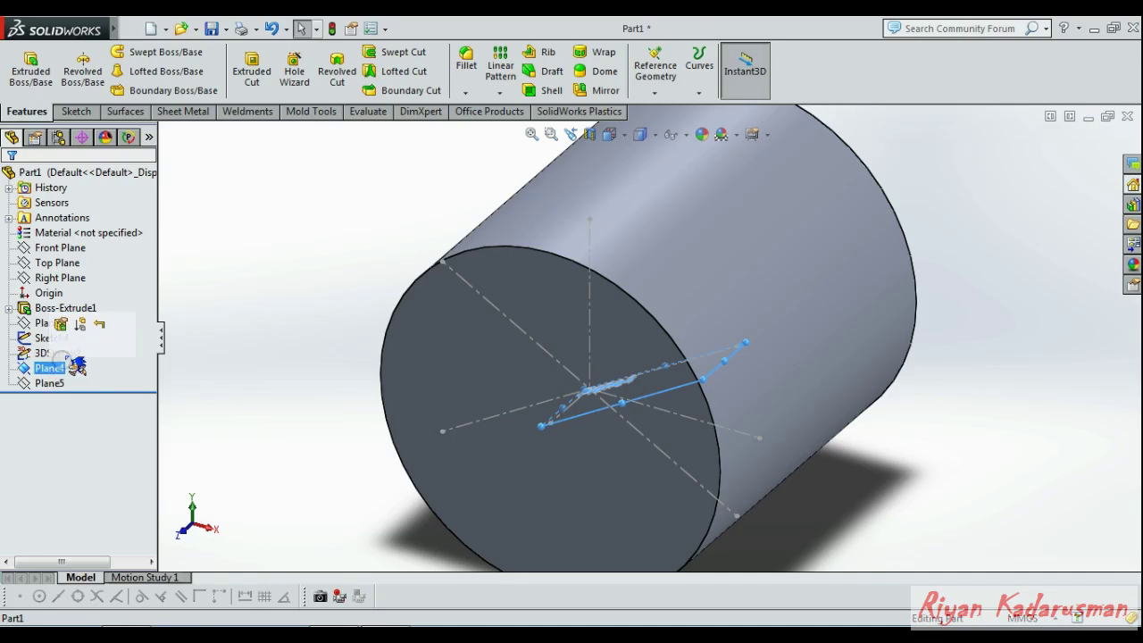
left_click(76, 344)
left_click(319, 349)
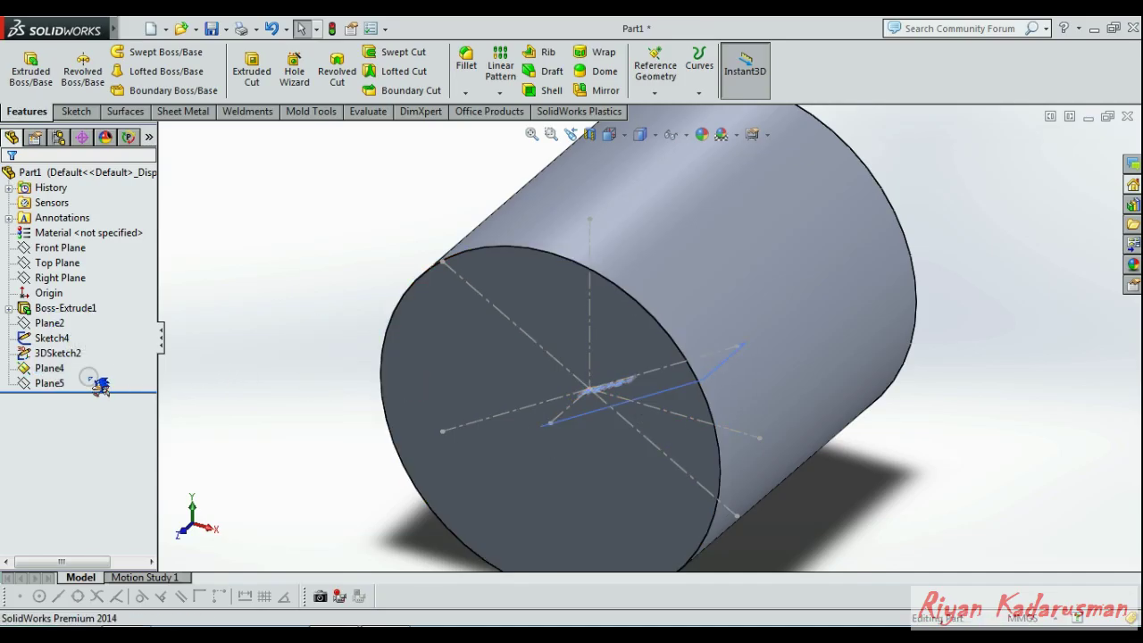
left_click(50, 383)
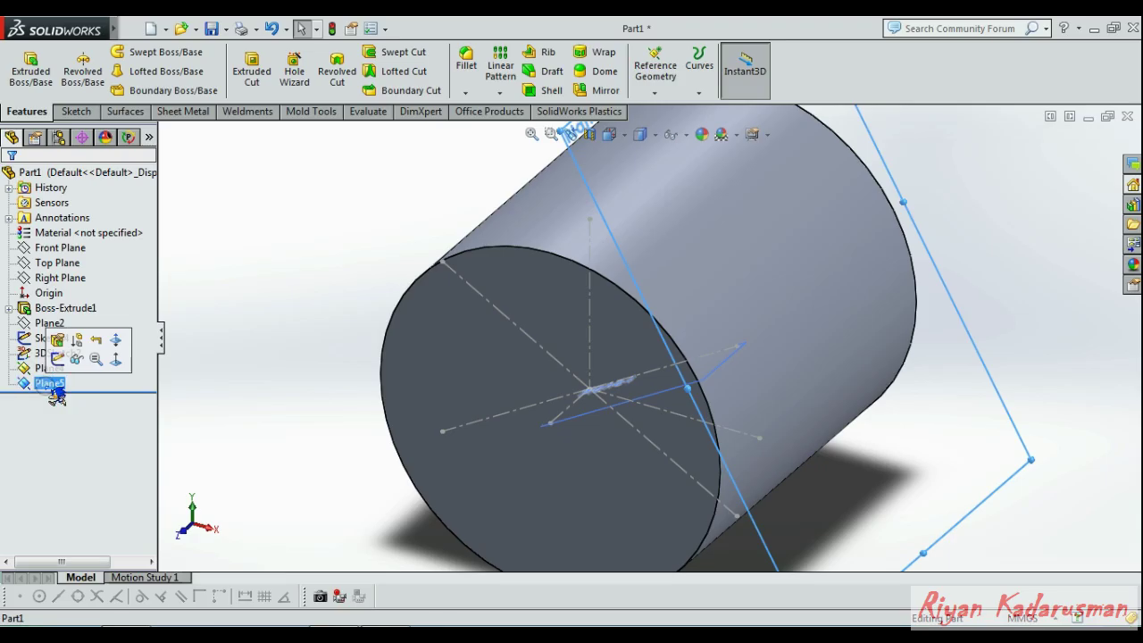
right_click(55, 397)
left_click(79, 486)
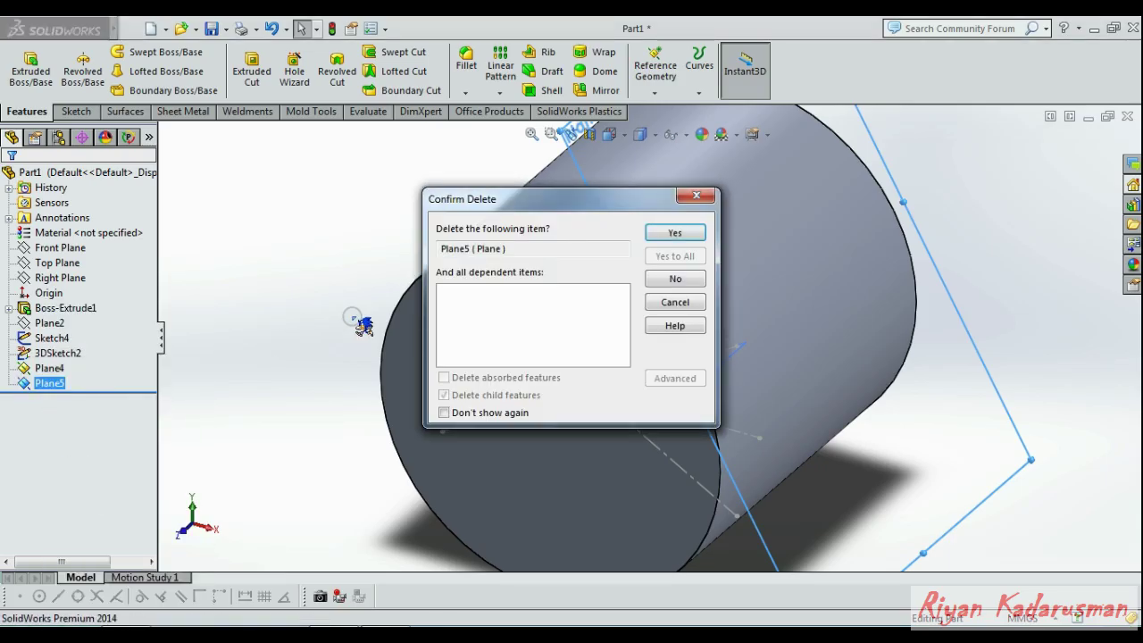
left_click(676, 234)
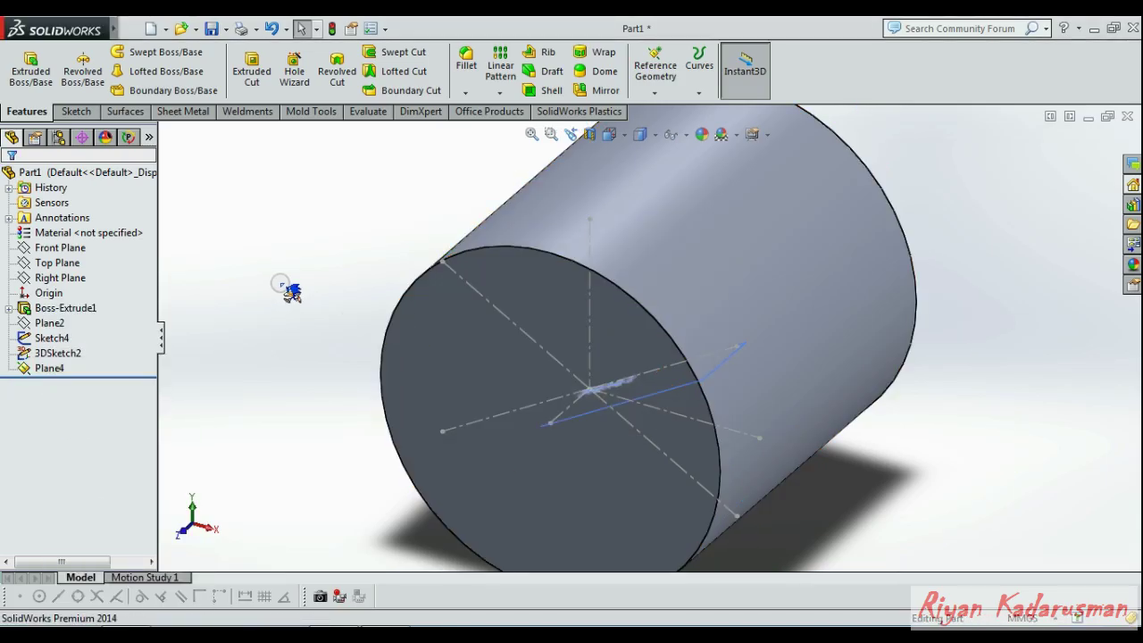
Create Plane6 from Plane4, tangent to the cylinder's curved face, with no point reference
left_click(622, 411)
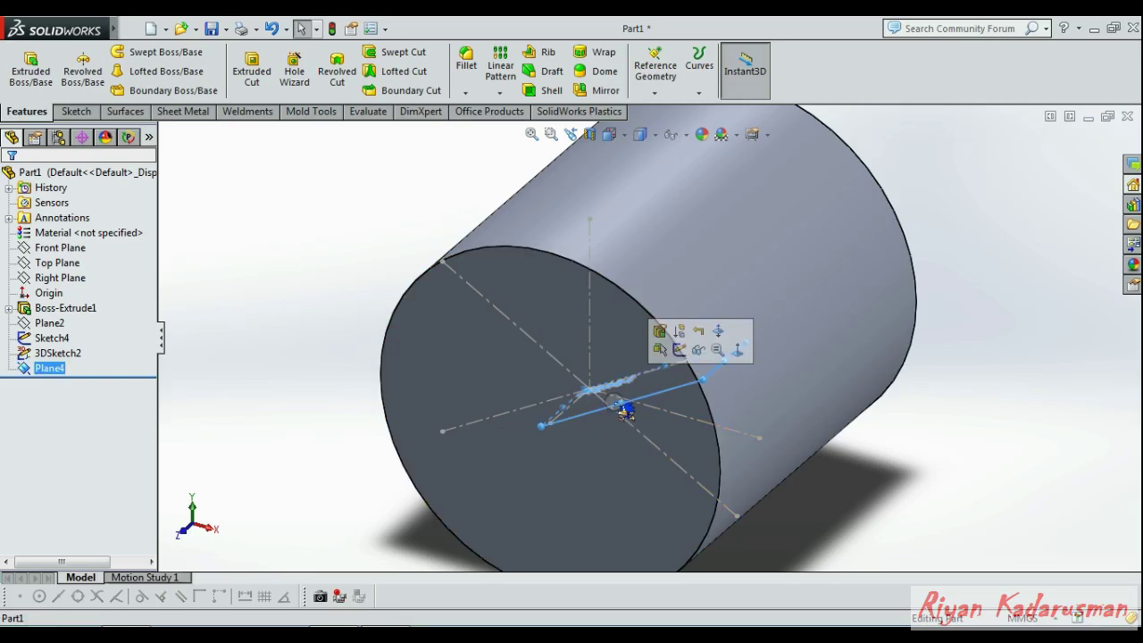
left_click(665, 76)
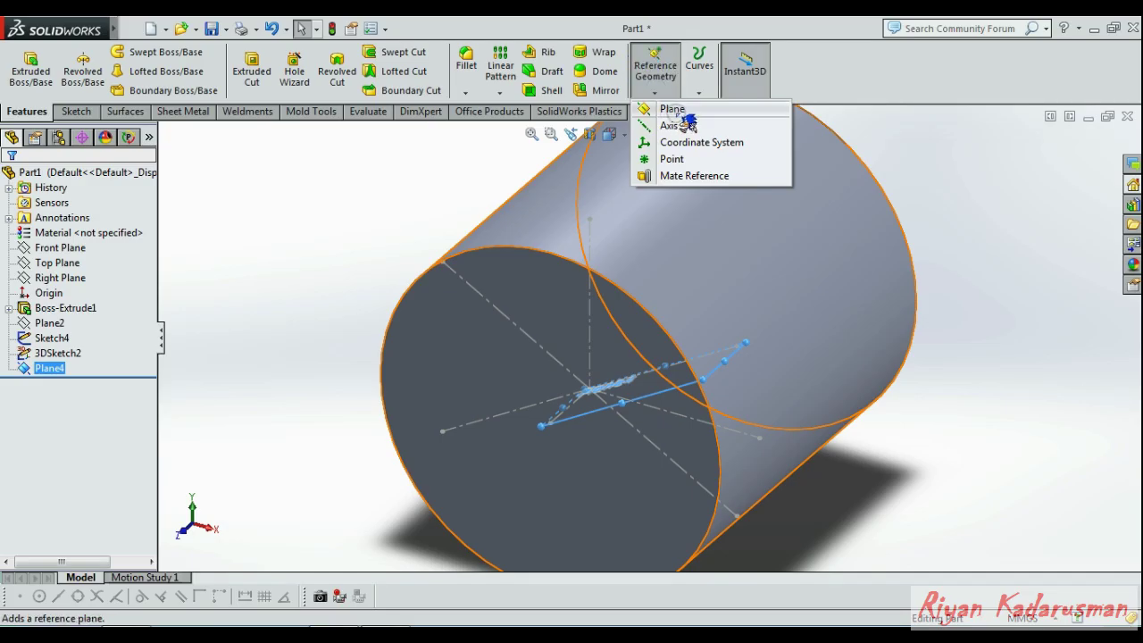
left_click(679, 113)
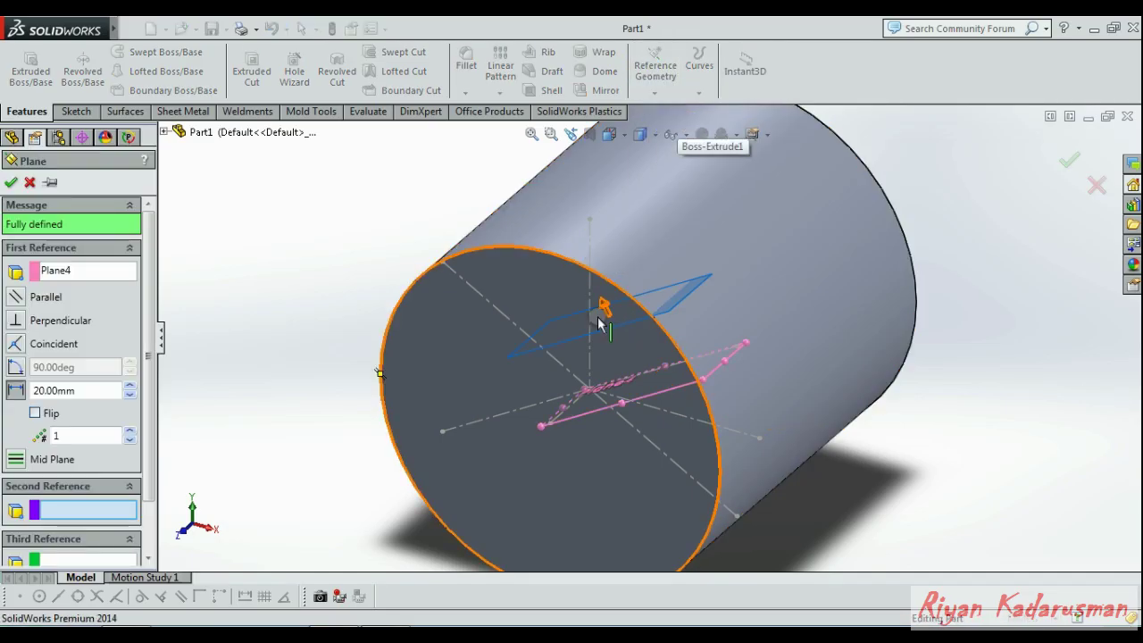
left_click(737, 518)
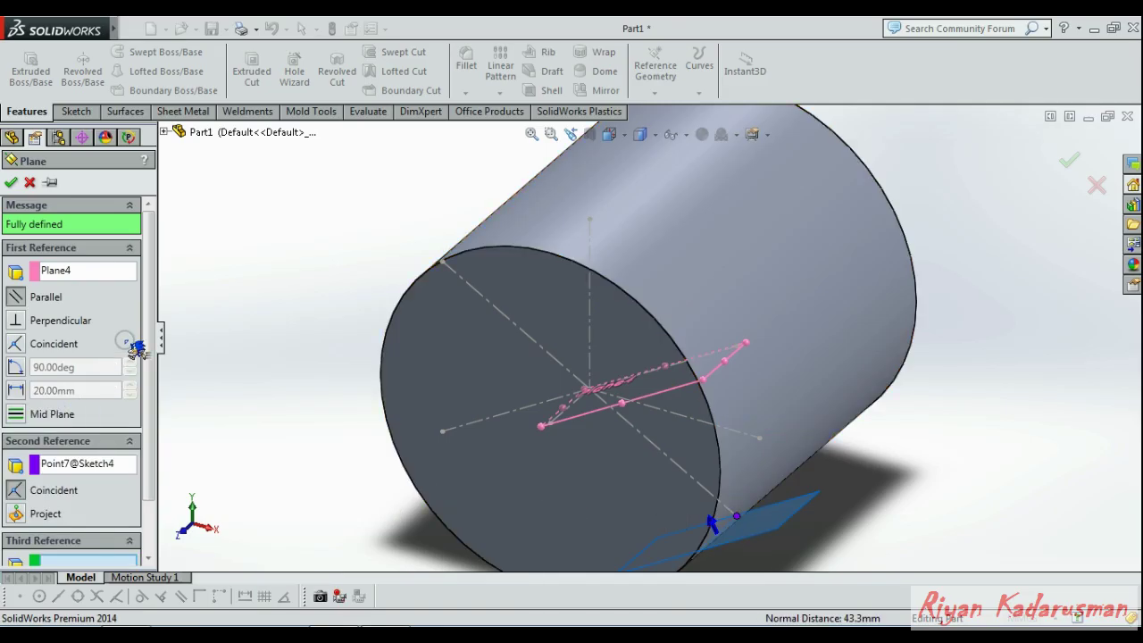
left_click(774, 294)
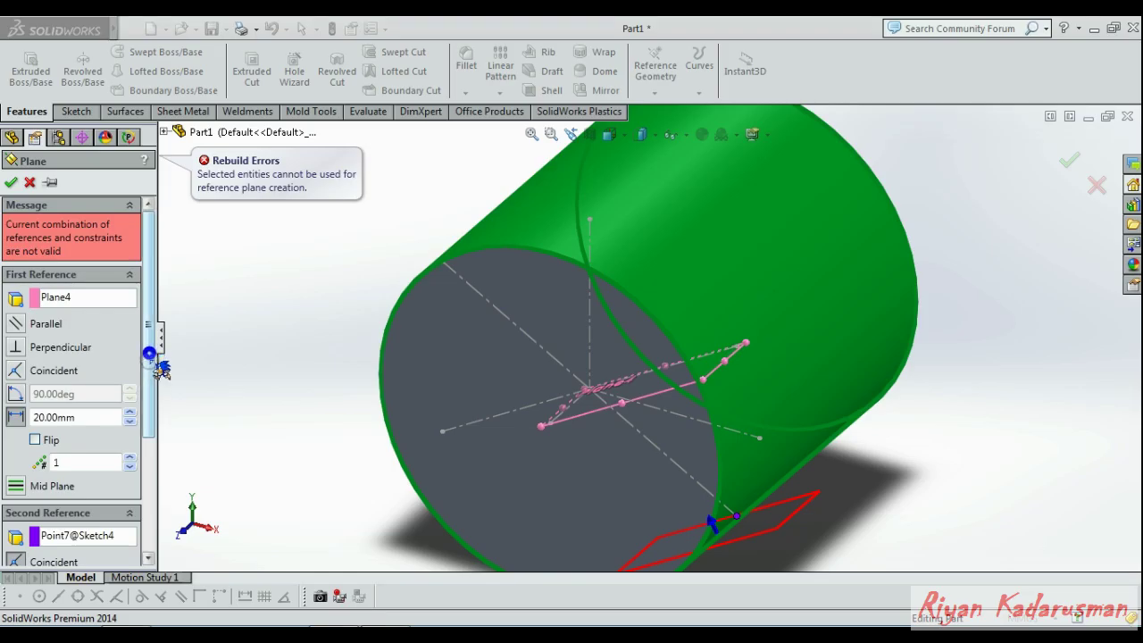
scroll(113, 379, "down", 3)
left_click(114, 380)
right_click(113, 379)
left_click(146, 387)
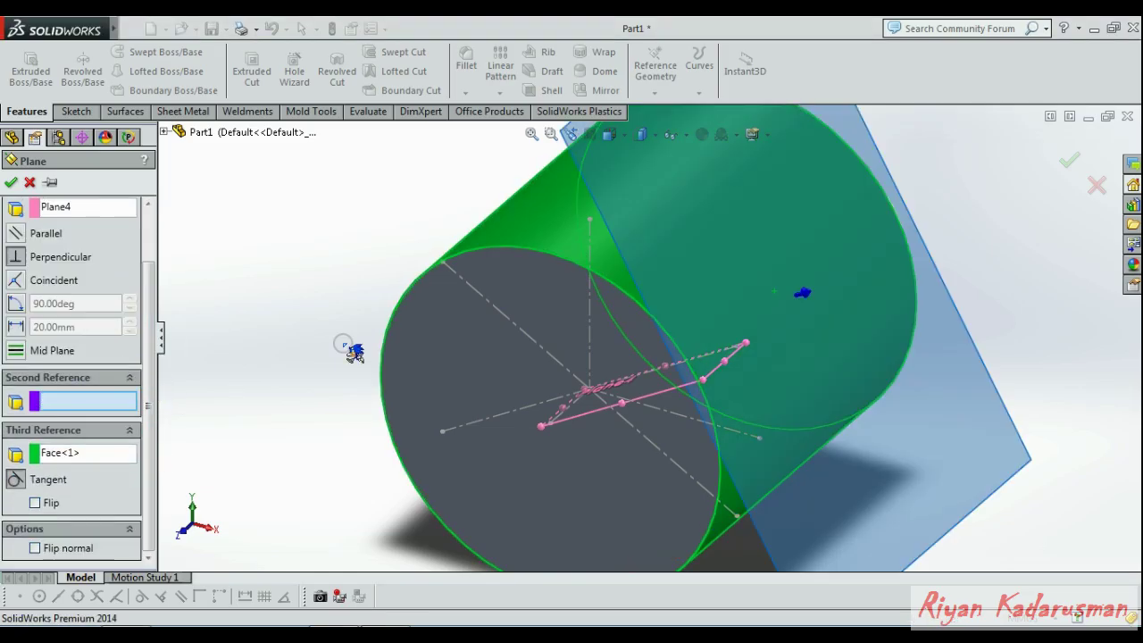
left_click(1069, 161)
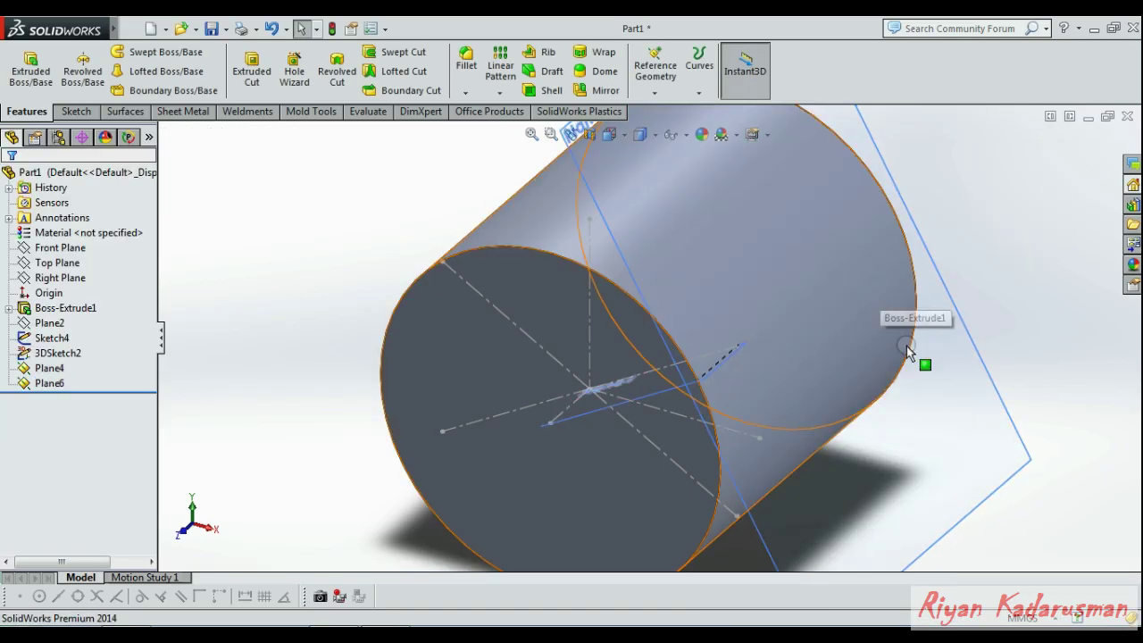
Fit the part in view and select Plane6
left_click(929, 425)
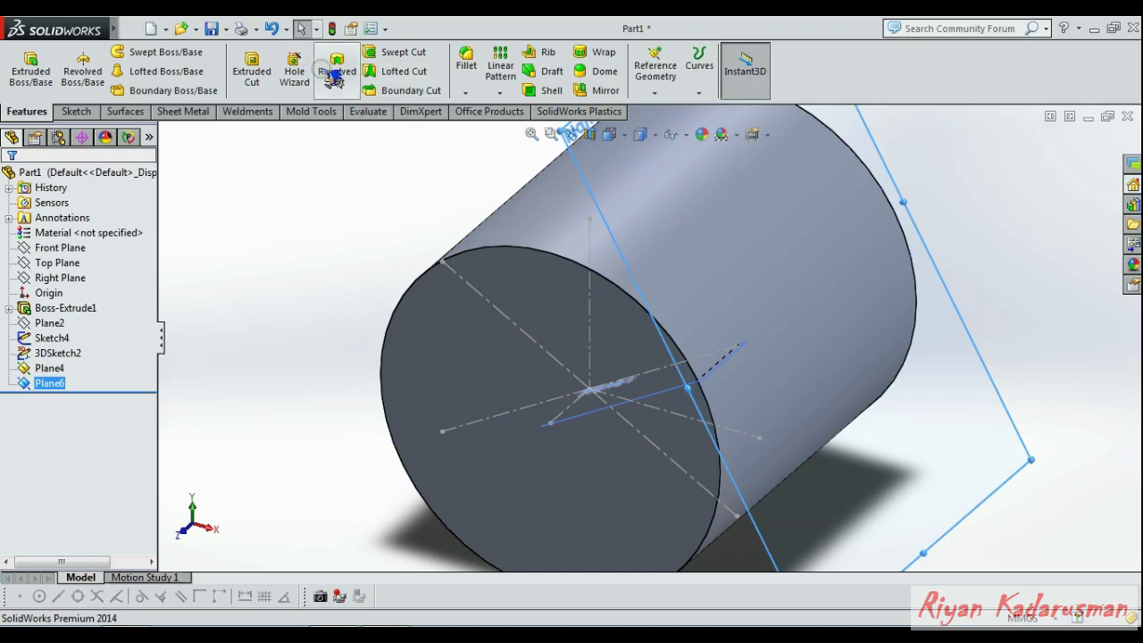
left_click(960, 204)
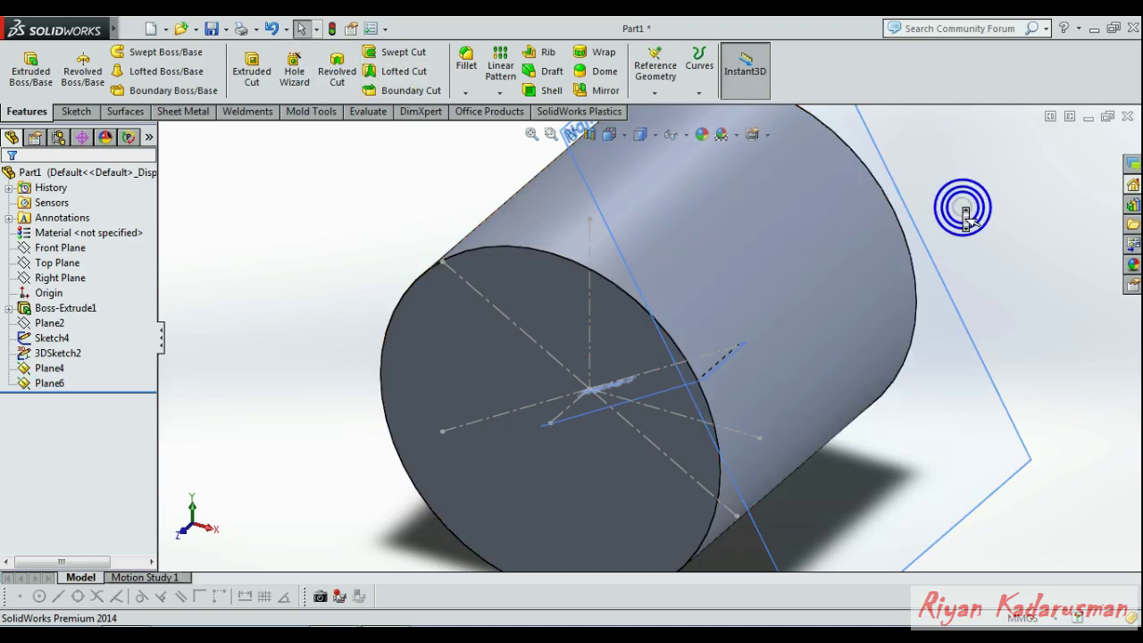
key("f")
left_click(801, 382)
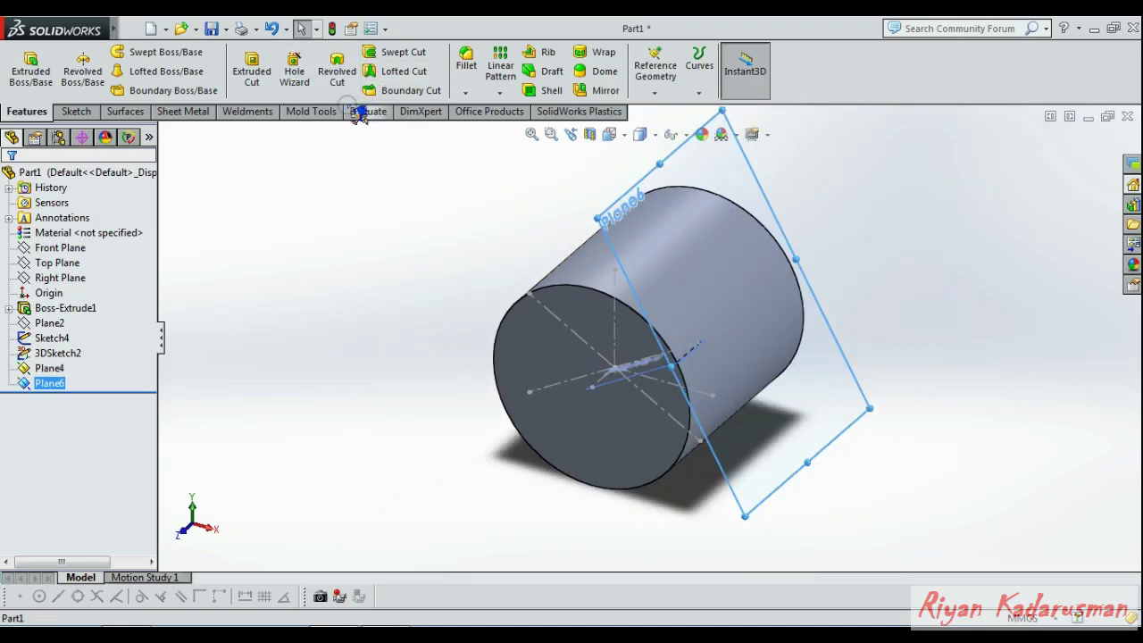
Place the M10x1.25 tapped hole on Plane6's sketch point and finish Tapped Hole3
left_click(296, 81)
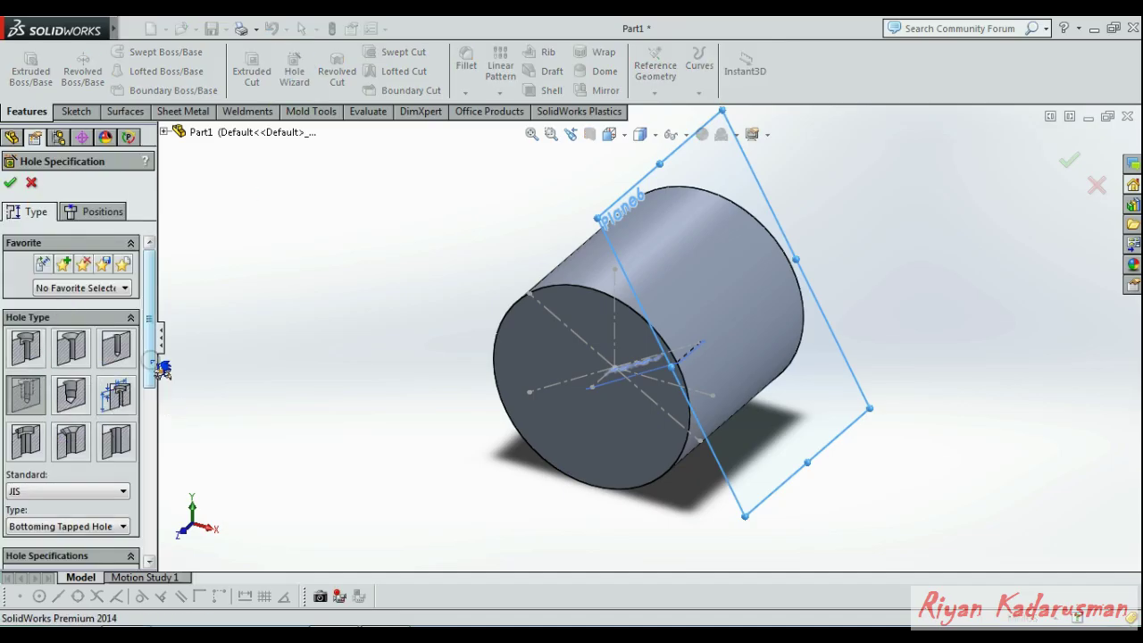
left_click(150, 361)
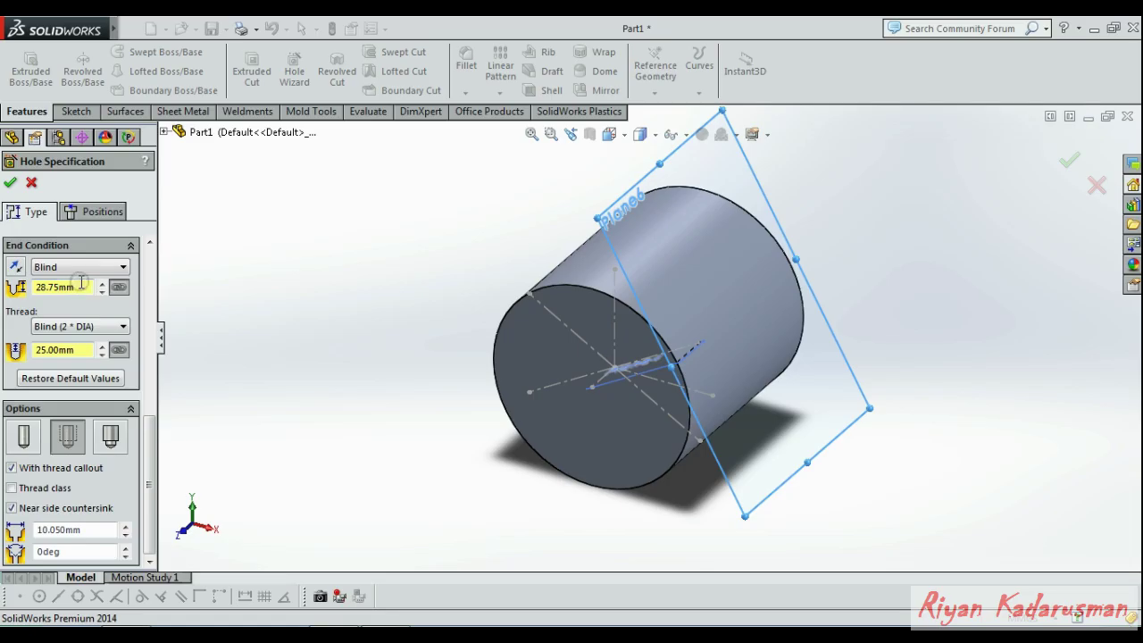
left_click(113, 216)
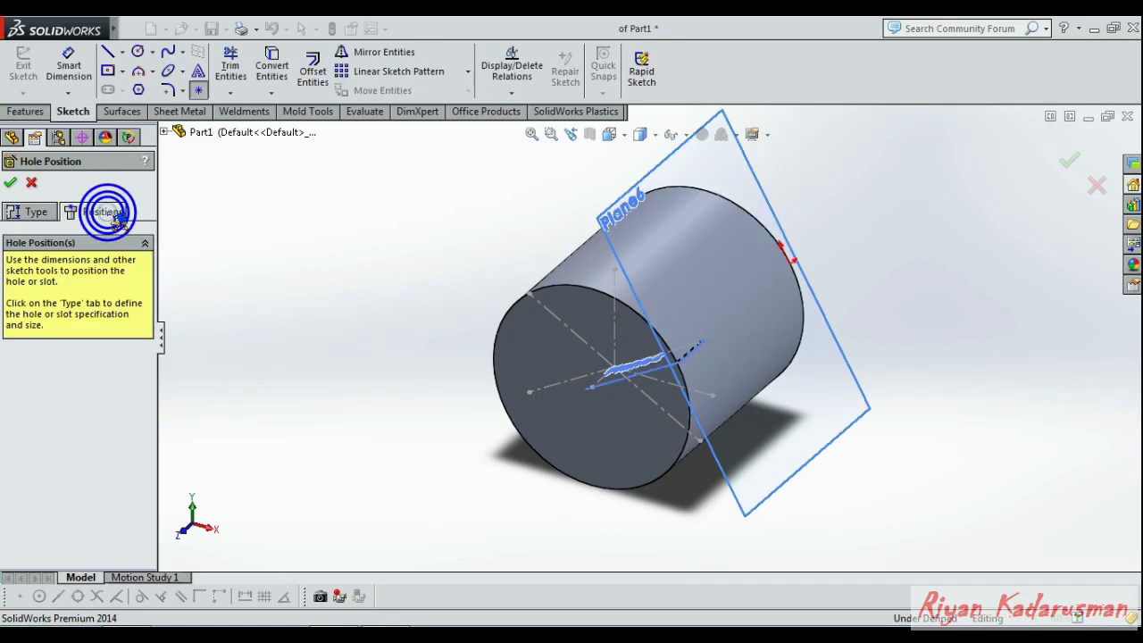
left_click(700, 343)
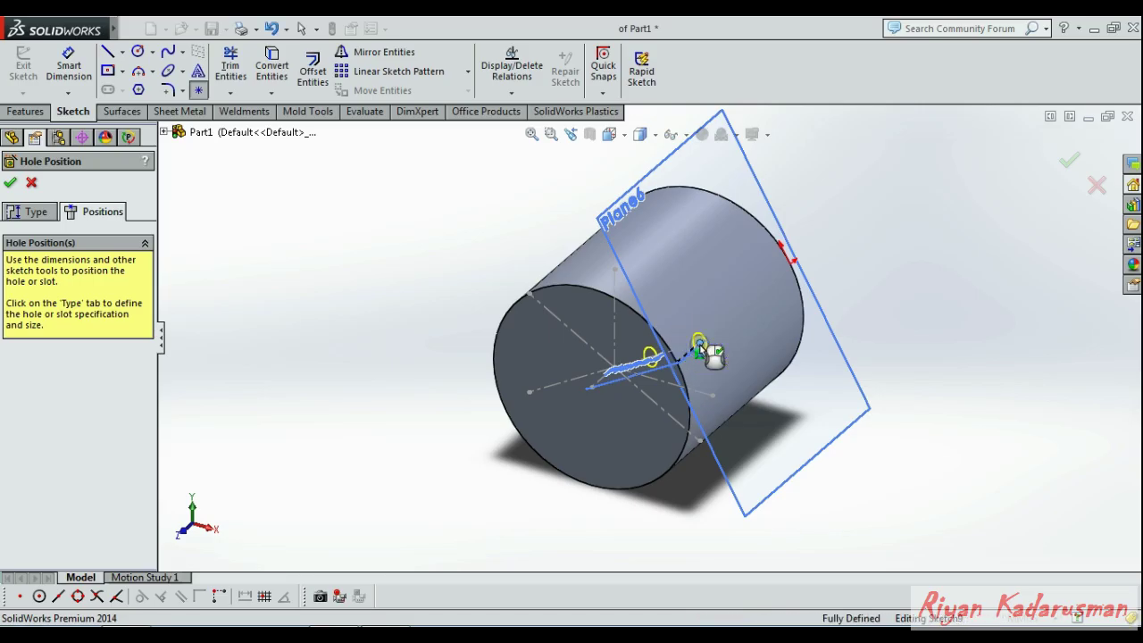
left_click(1071, 162)
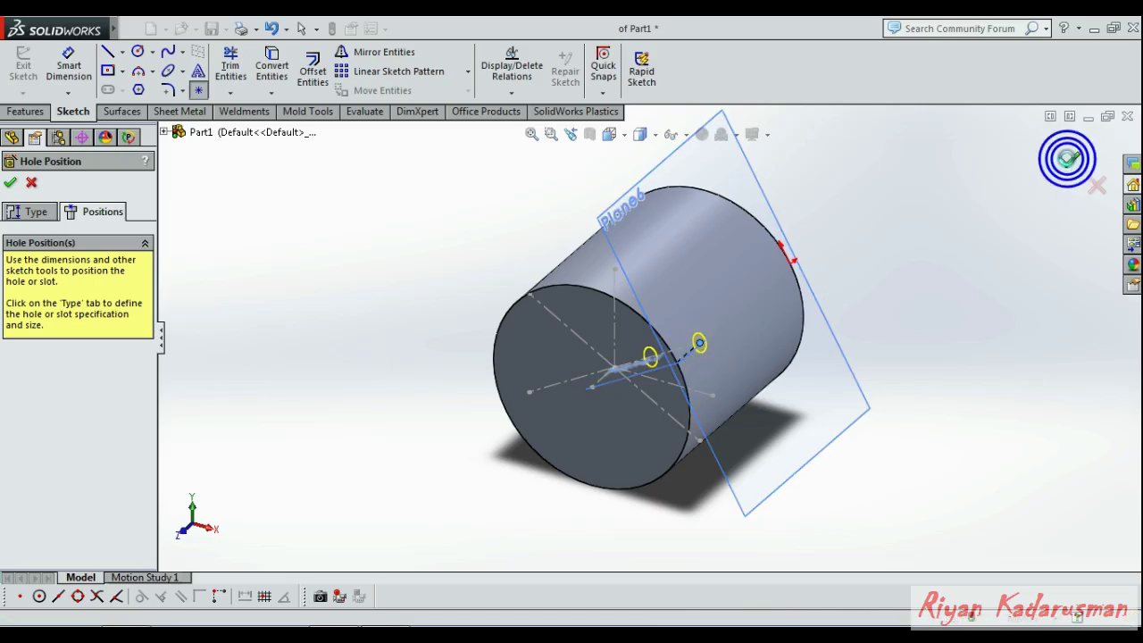
Hide Plane6 and Plane4, then zoom in on the tapped hole
left_click(747, 190)
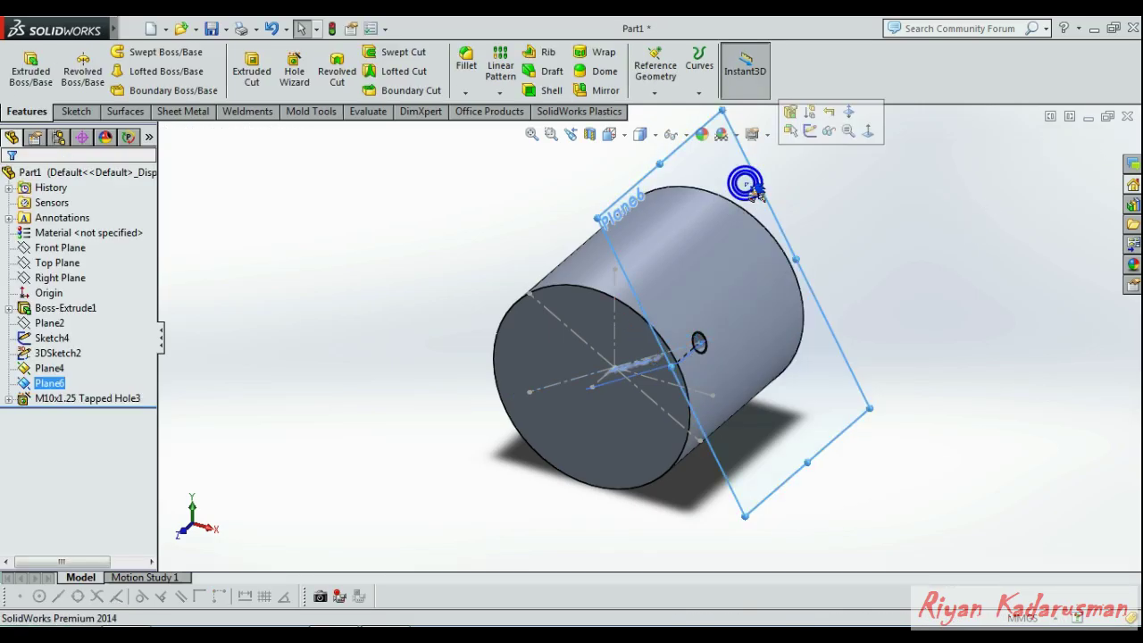
left_click(829, 132)
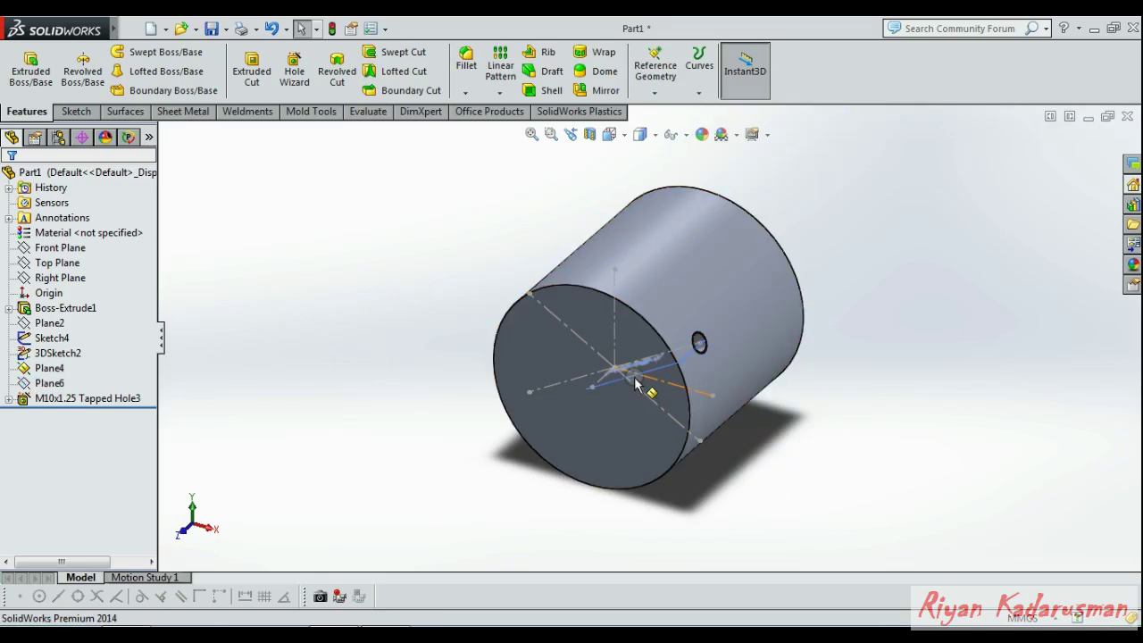
left_click(655, 376)
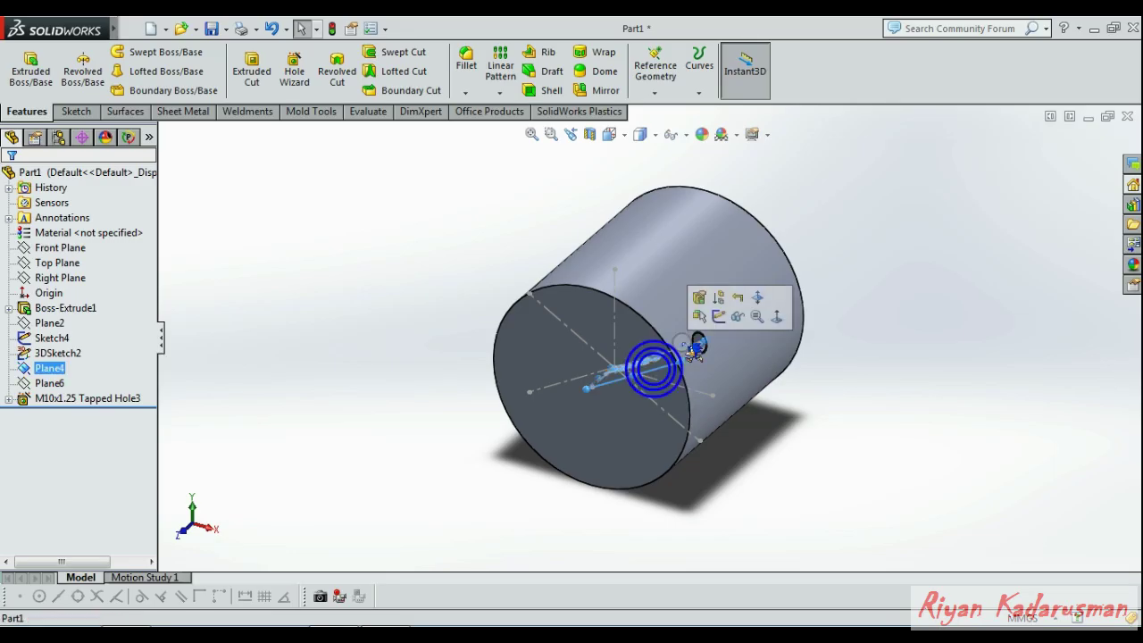
left_click(753, 321)
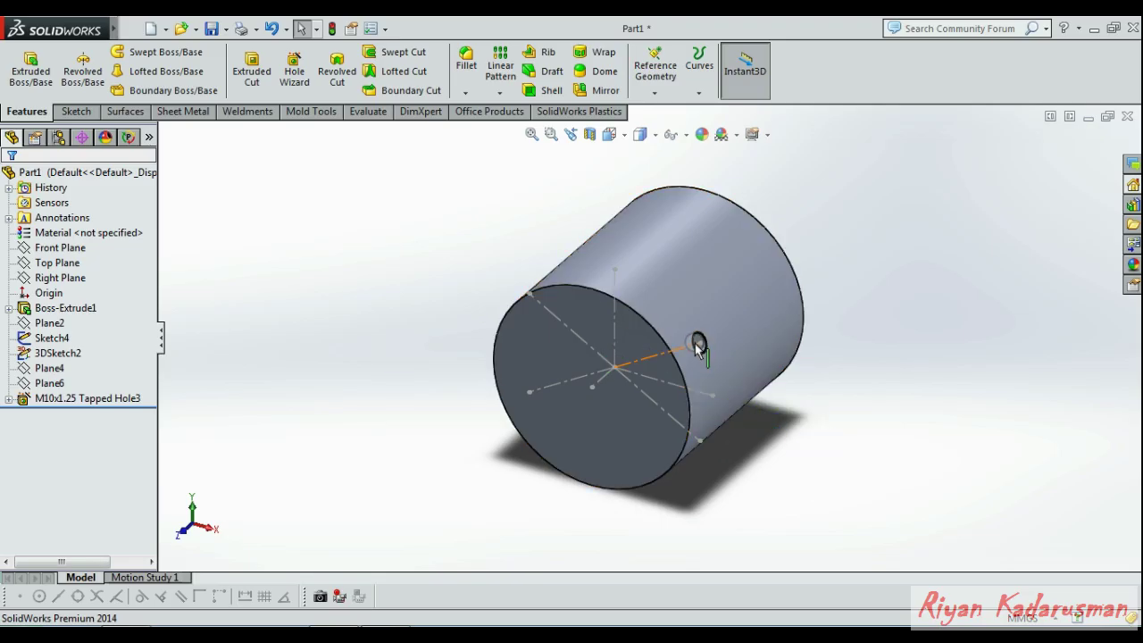
scroll(698, 347, "down", 1)
scroll(695, 339, "down", 2)
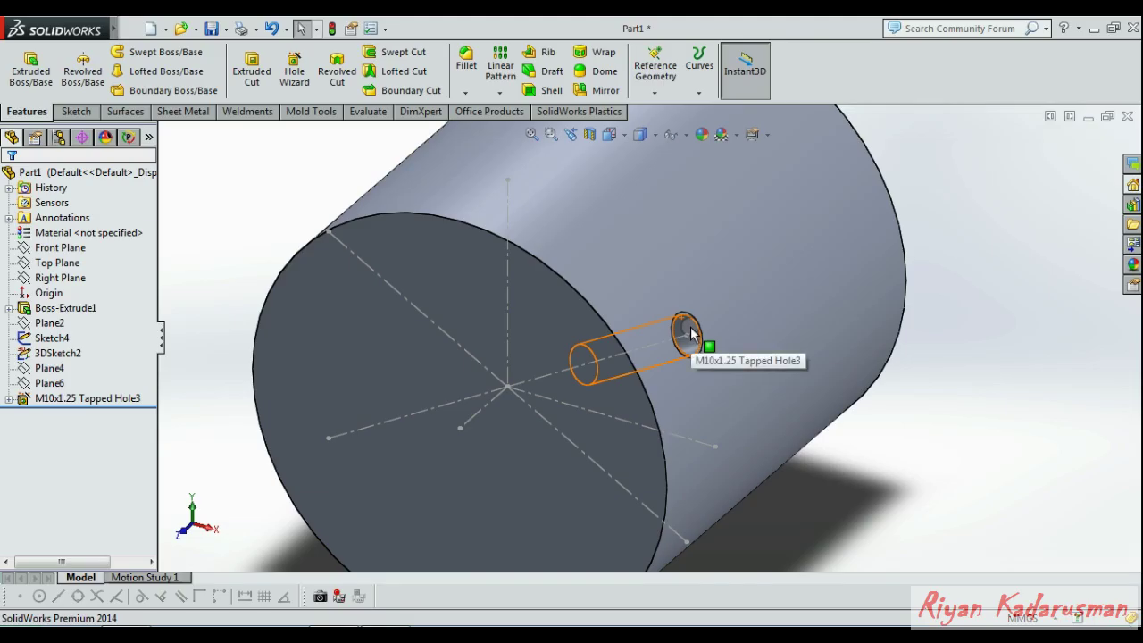
Circular-pattern the tapped hole 60° about the cylinder face, 2 instances, as CirPattern3
left_click(505, 95)
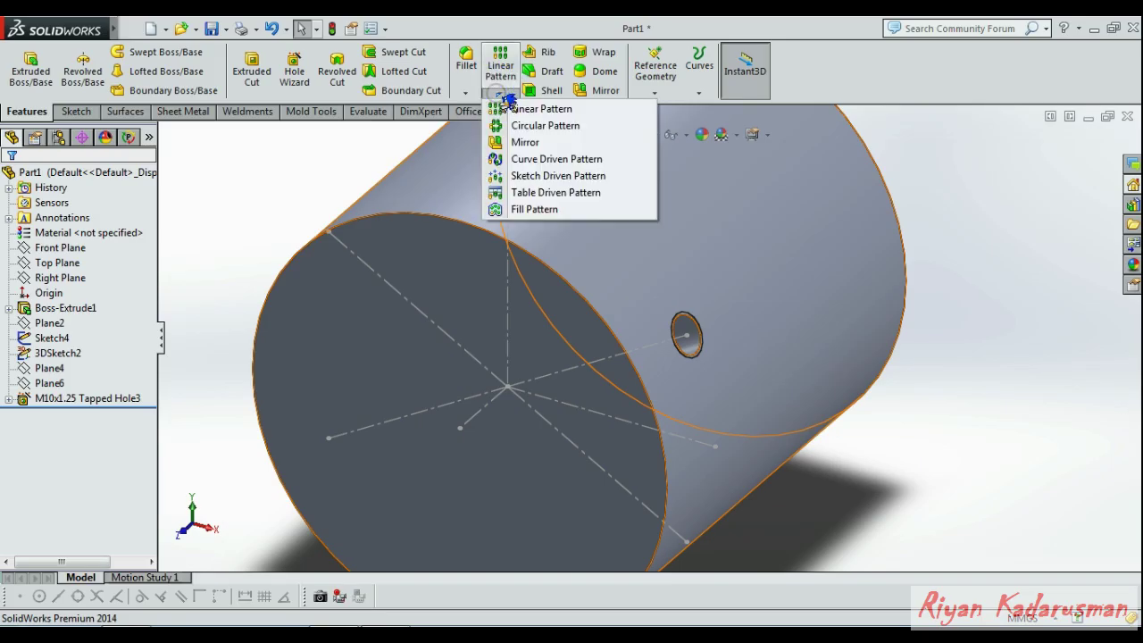
left_click(541, 128)
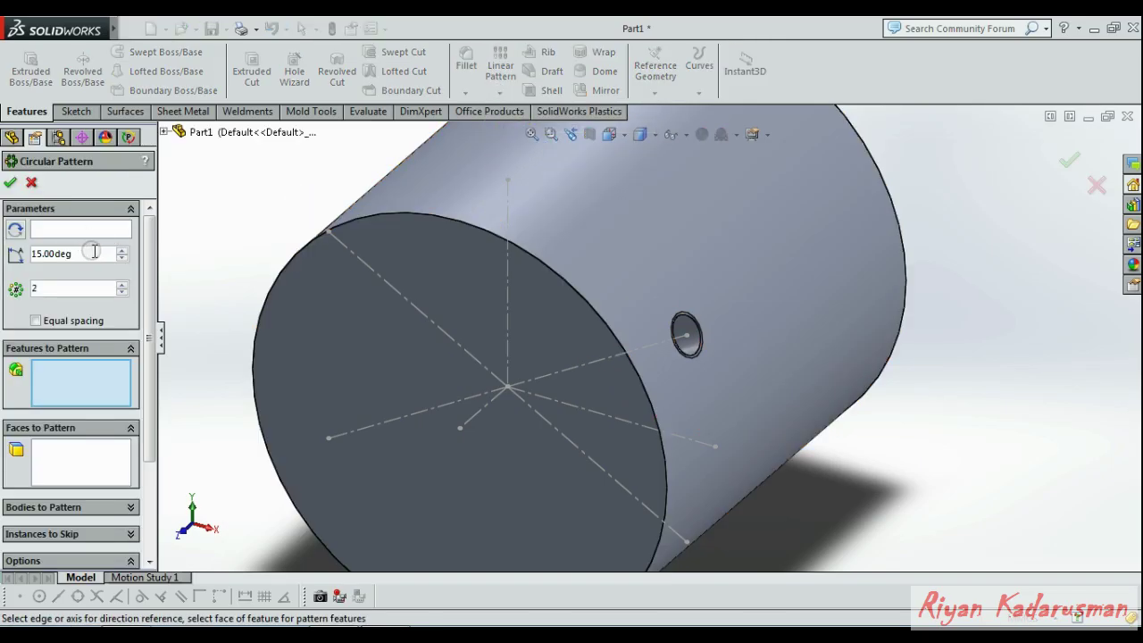
left_click_drag(76, 254, 12, 255)
type("60")
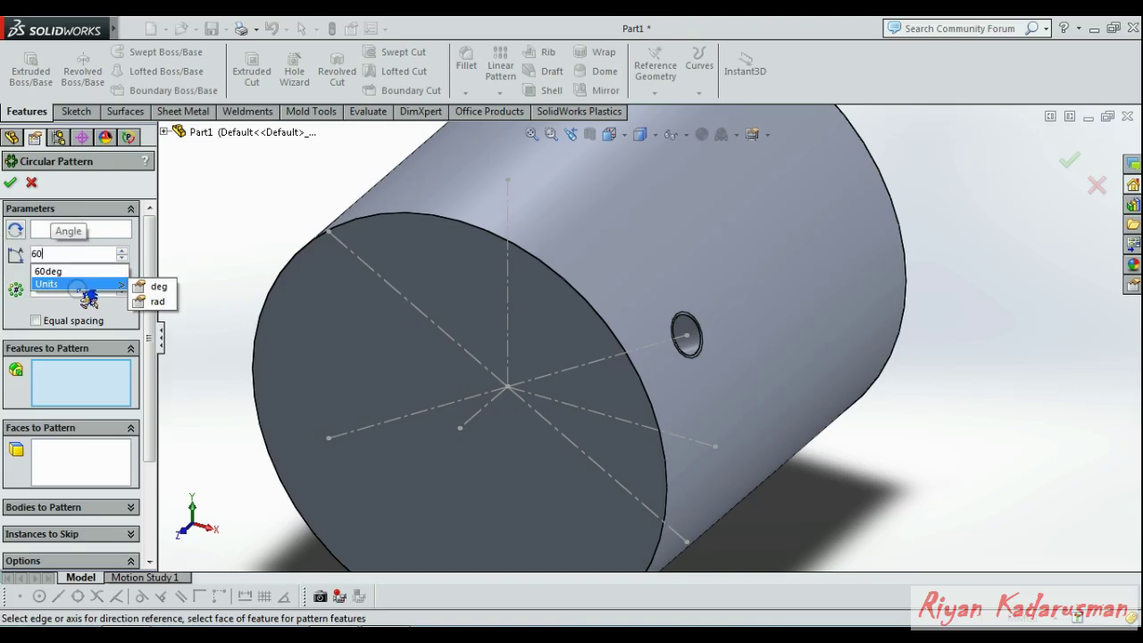
left_click(48, 271)
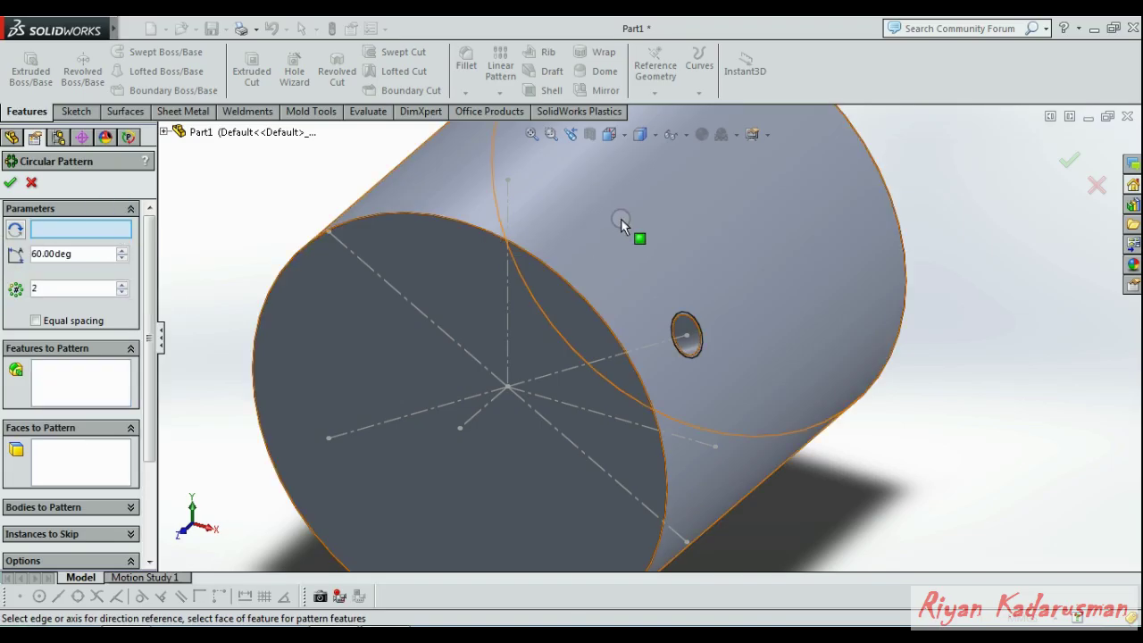
left_click(621, 218)
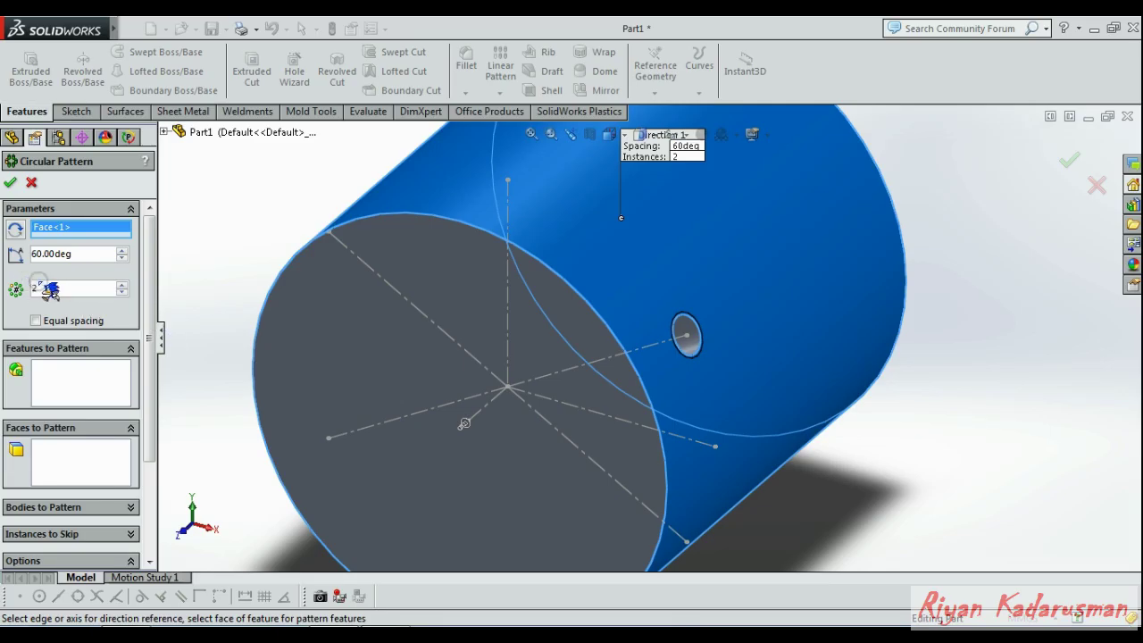
left_click(85, 382)
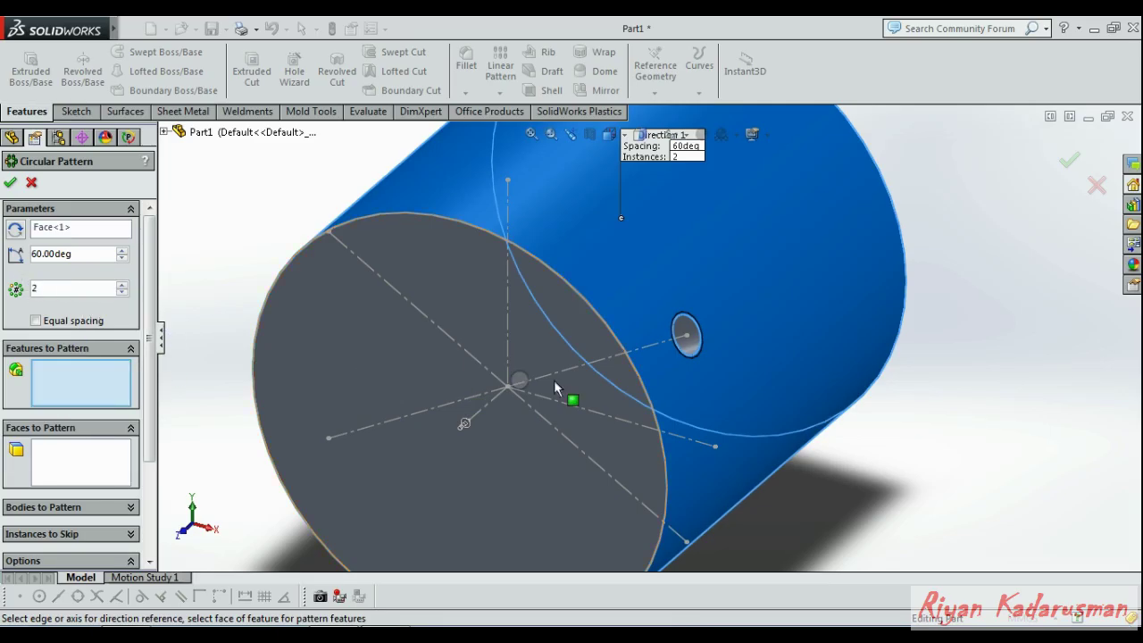
left_click(687, 338)
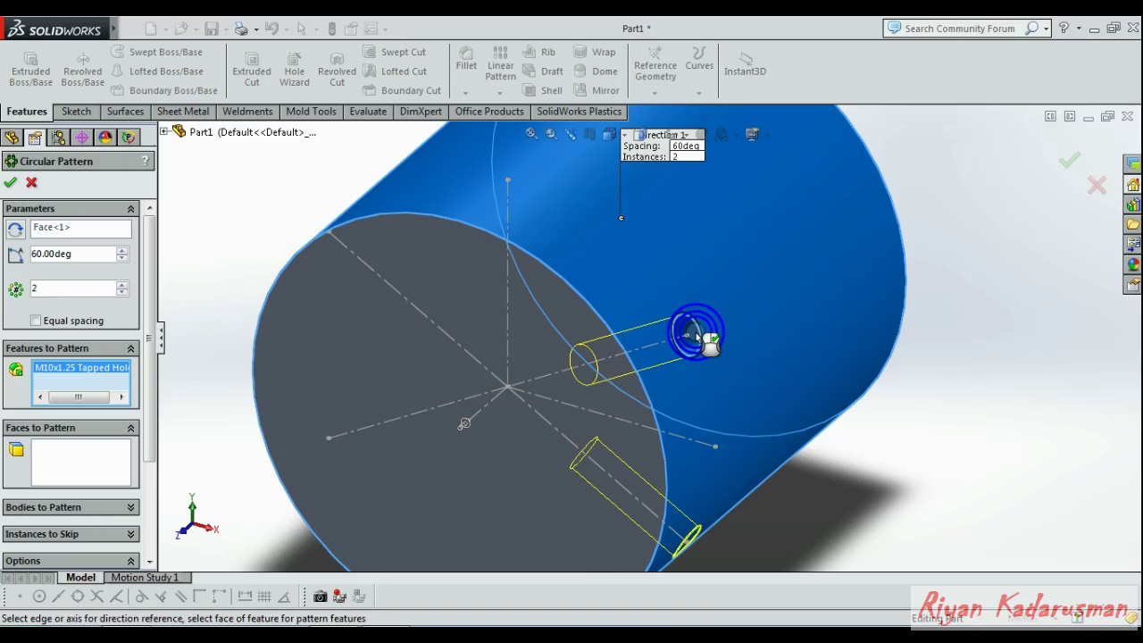
left_click(1070, 160)
Mirror Tapped Hole3 and CirPattern3 about the Right Plane, creating Mirror2
key("f")
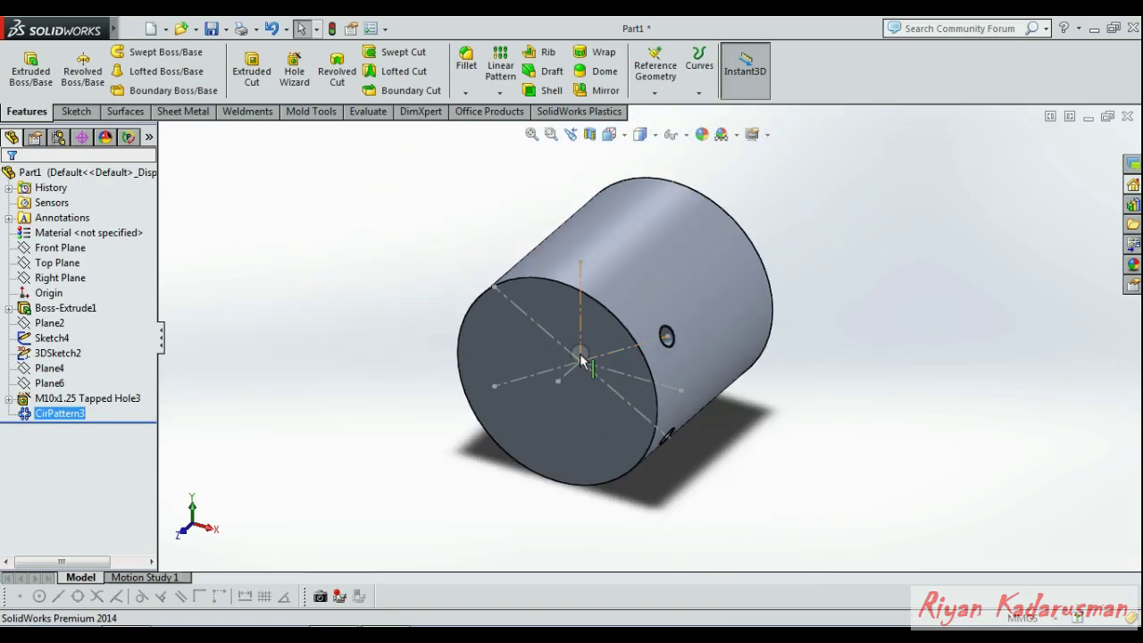
scroll(580, 361, "down", 2)
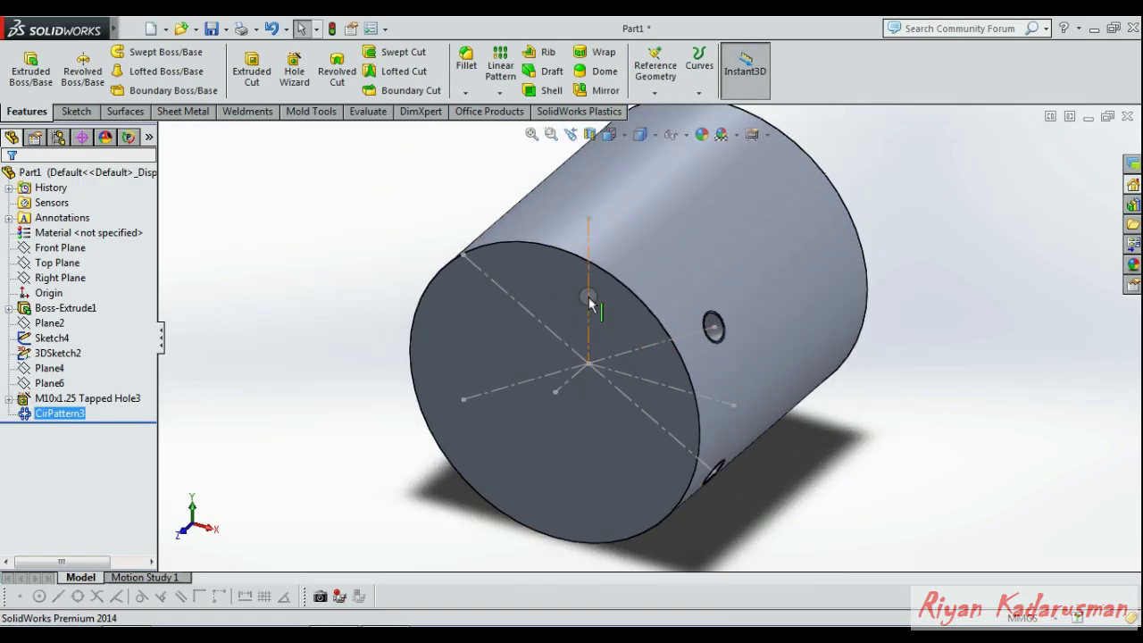
left_click(65, 277)
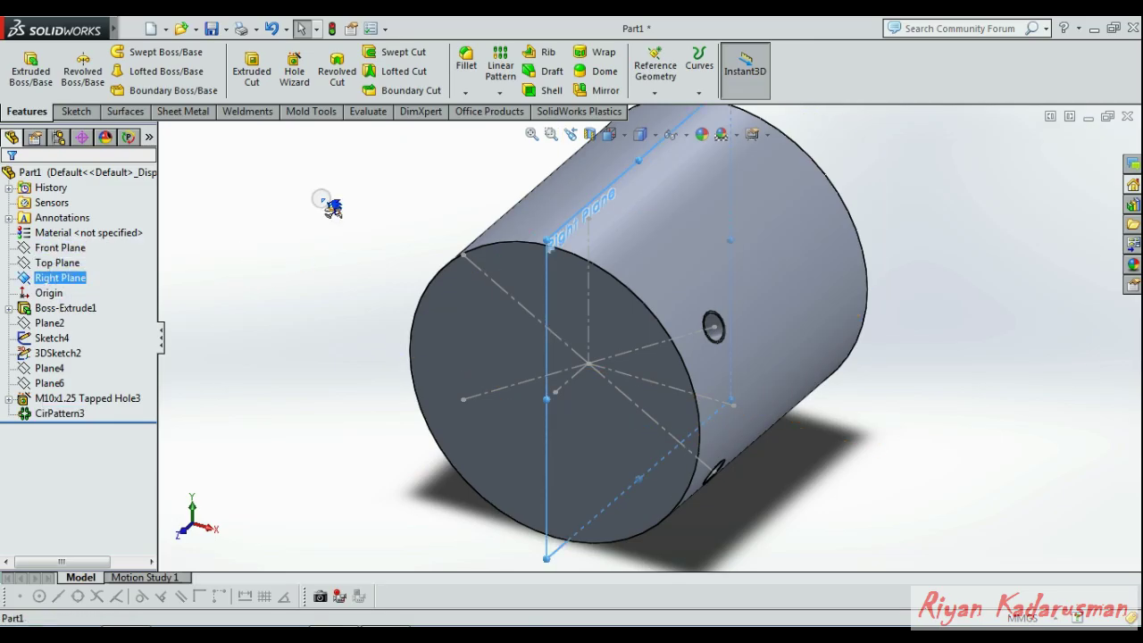
left_click(607, 92)
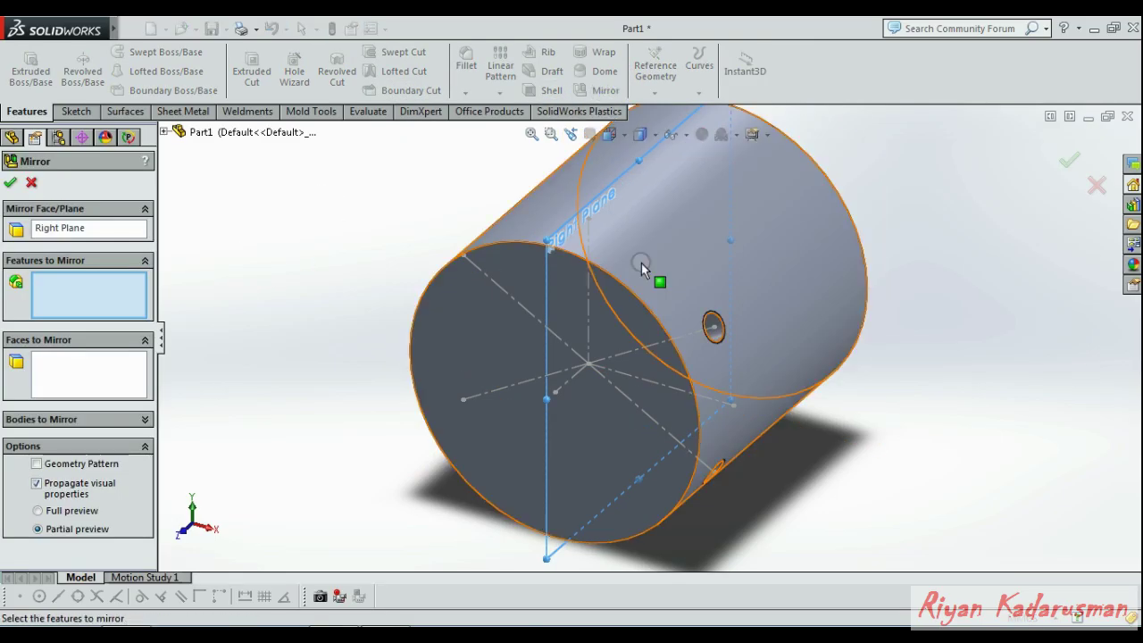
left_click(711, 320)
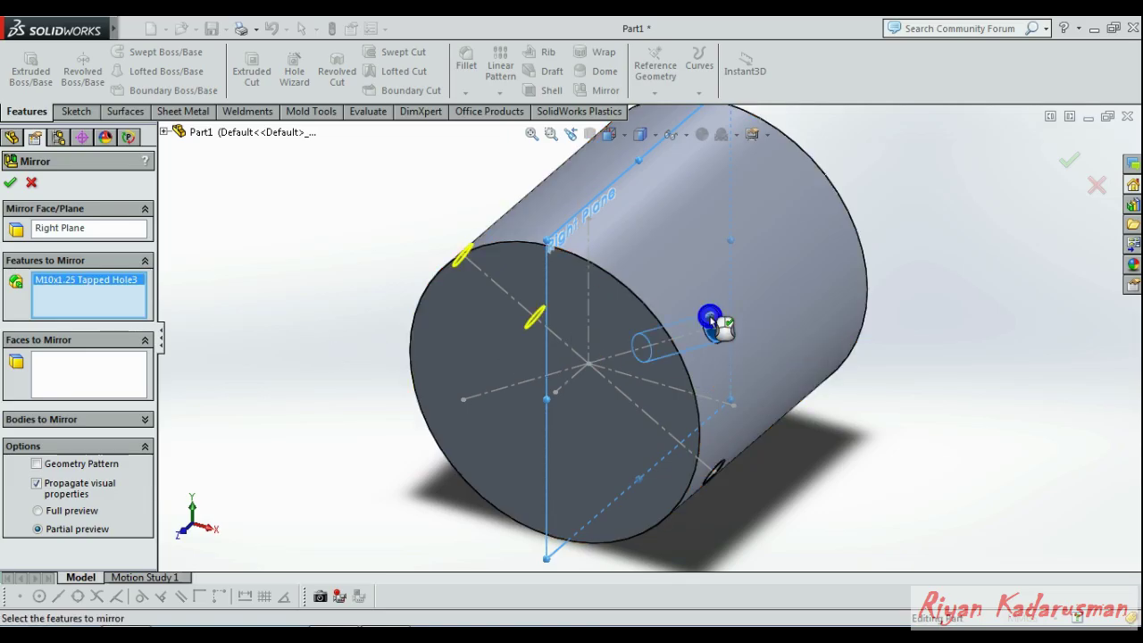
left_click(715, 471)
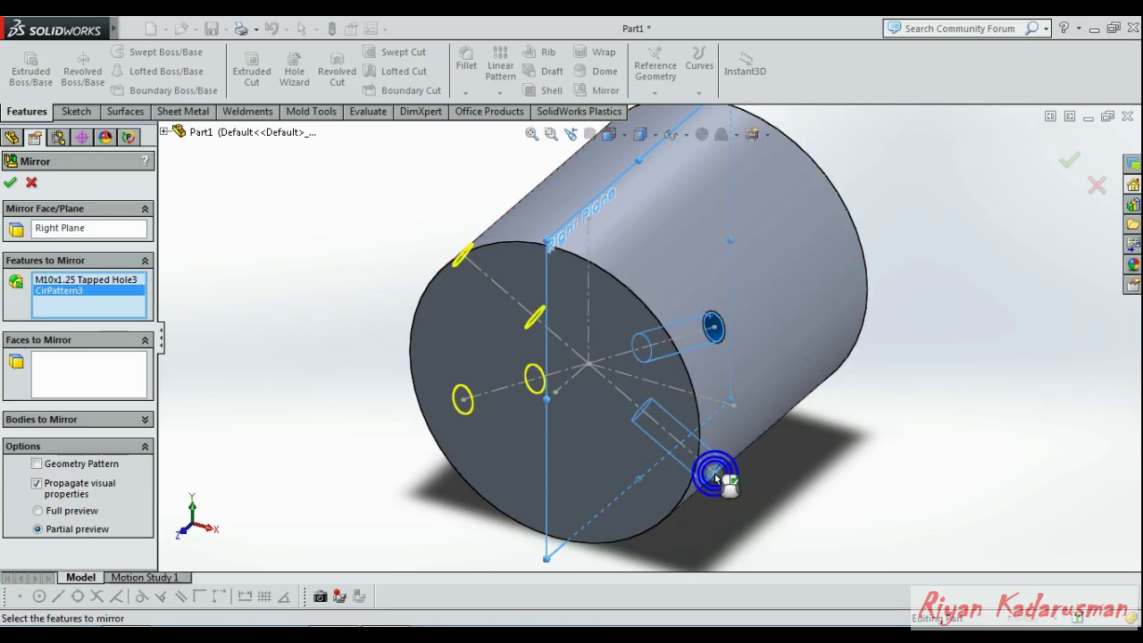
left_click(12, 184)
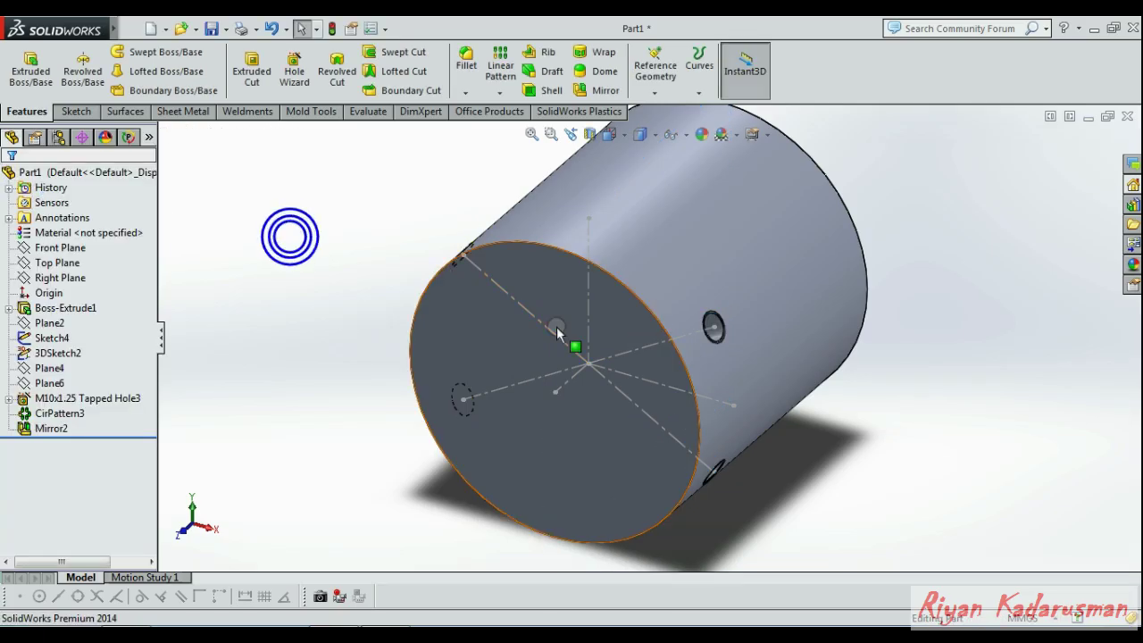
Hide Sketch4 and 3DSketch2, turning the model with the arrow keys
key("Right")
key("Right")
key("Right")
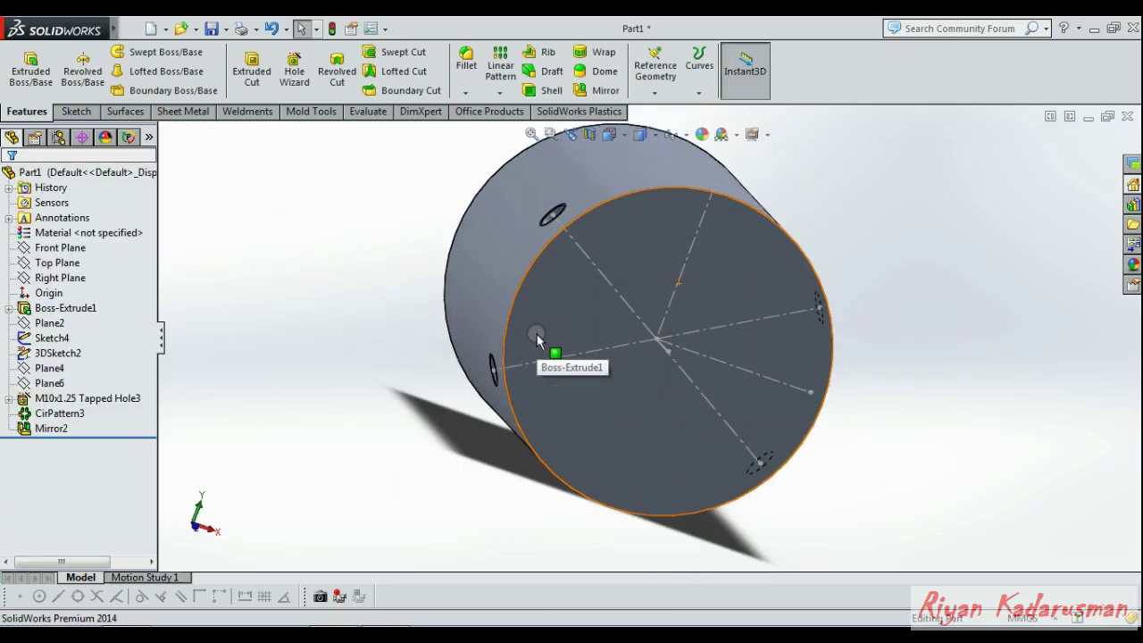
left_click(616, 287)
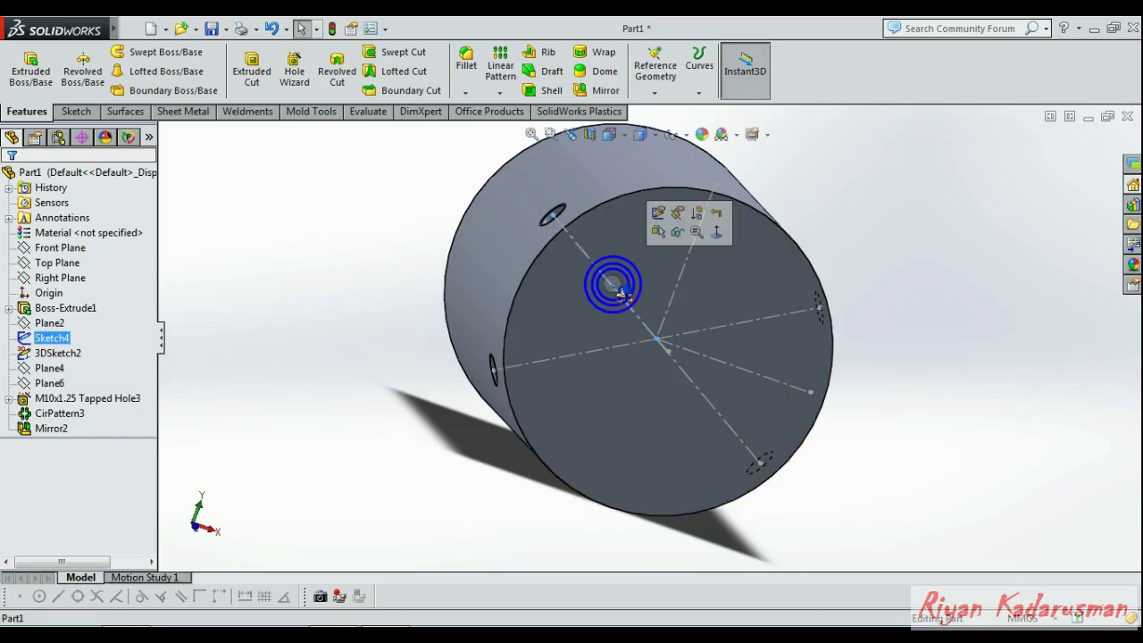
left_click(690, 234)
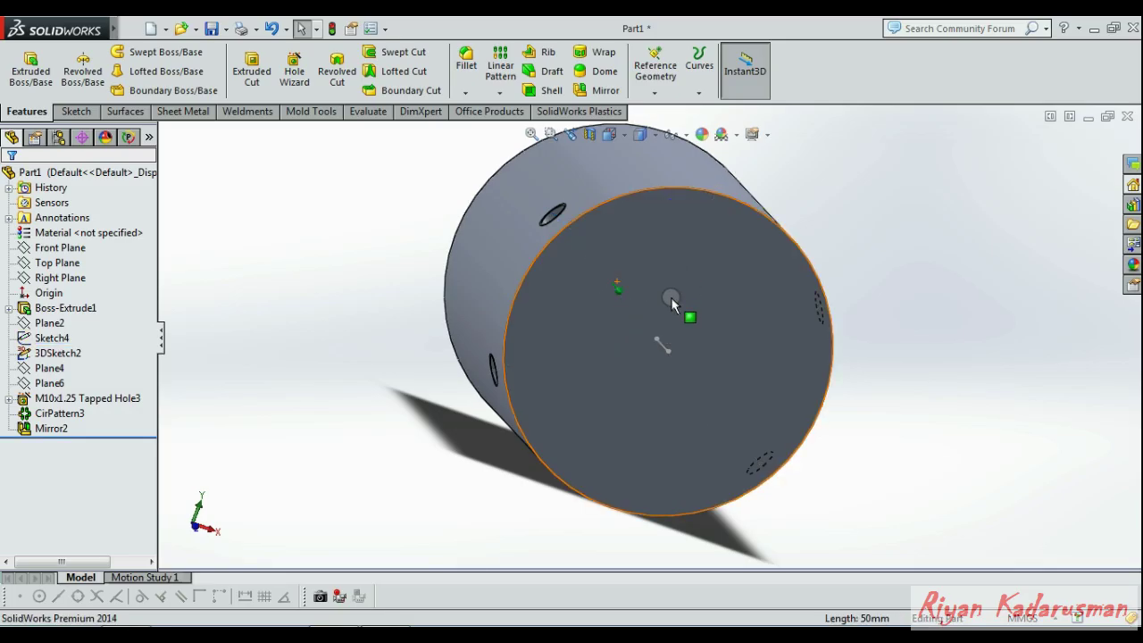
left_click(662, 346)
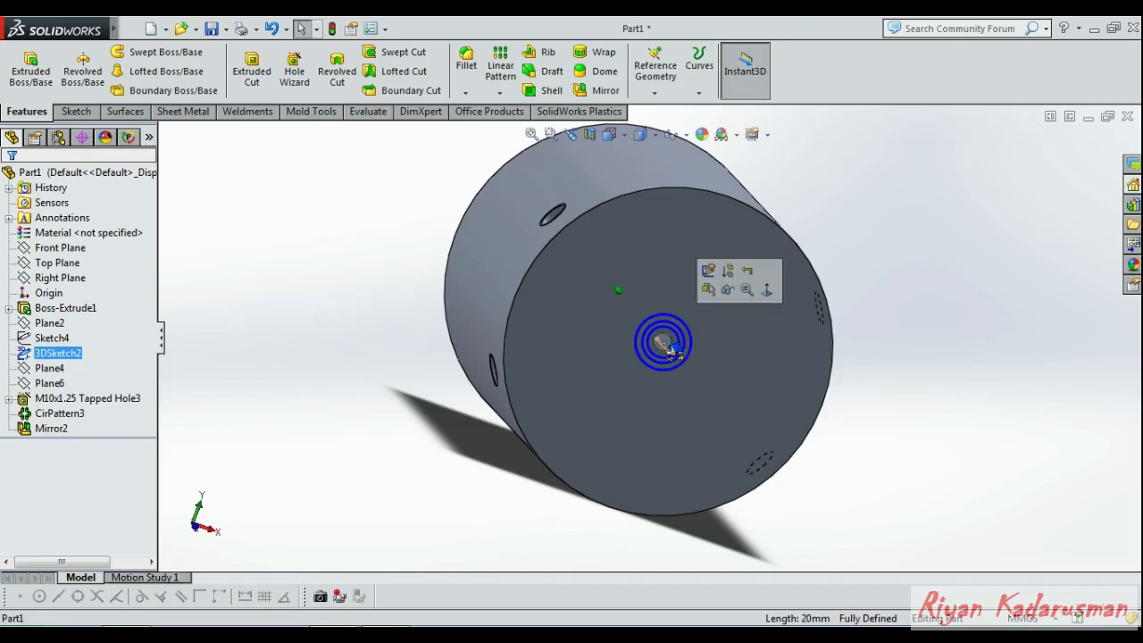
left_click(740, 295)
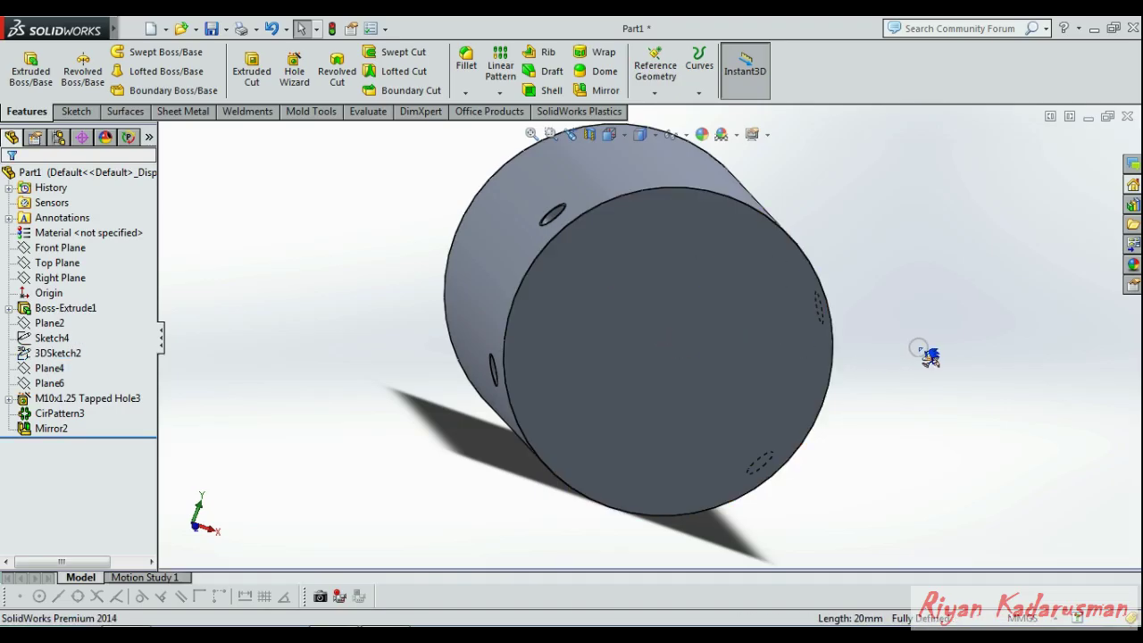
key("Left")
key("Left")
key("Left")
key("Down")
key("Down")
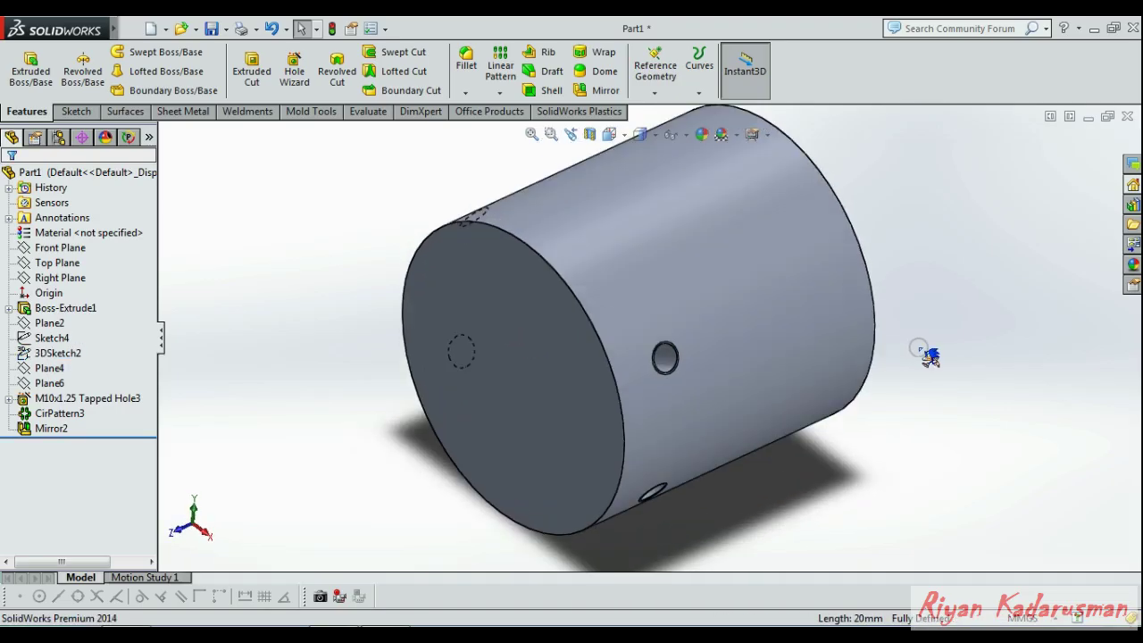
left_click(524, 325)
Section the cylinder at a -19.00 mm offset and view it from the Front to expose the angled holes
left_click(590, 134)
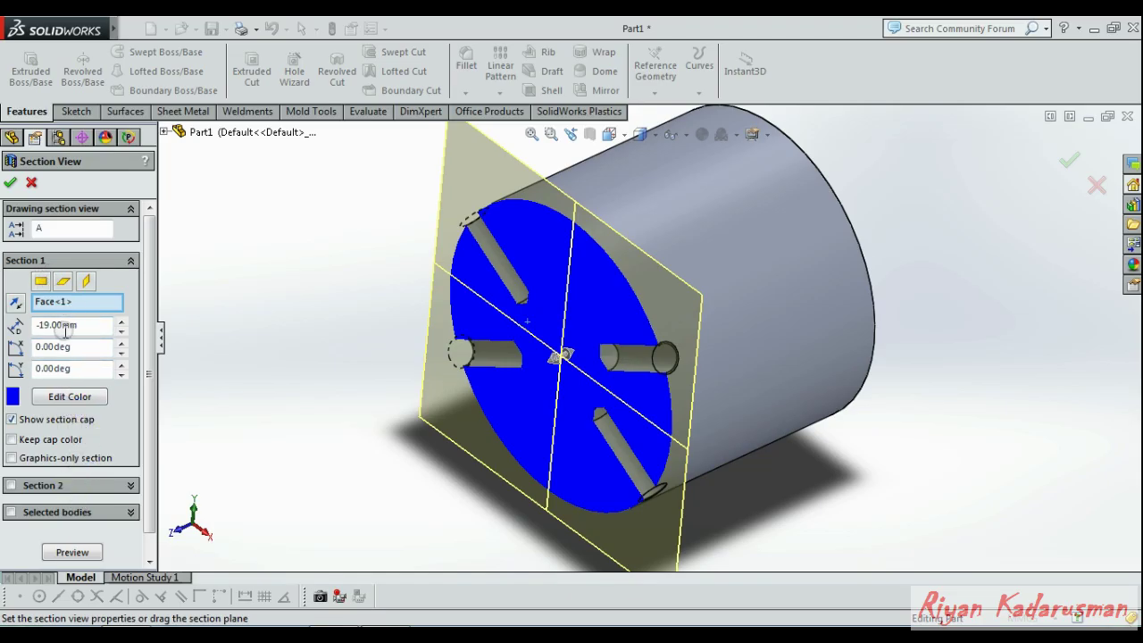
left_click(30, 185)
left_click(318, 288)
key("ctrl+1")
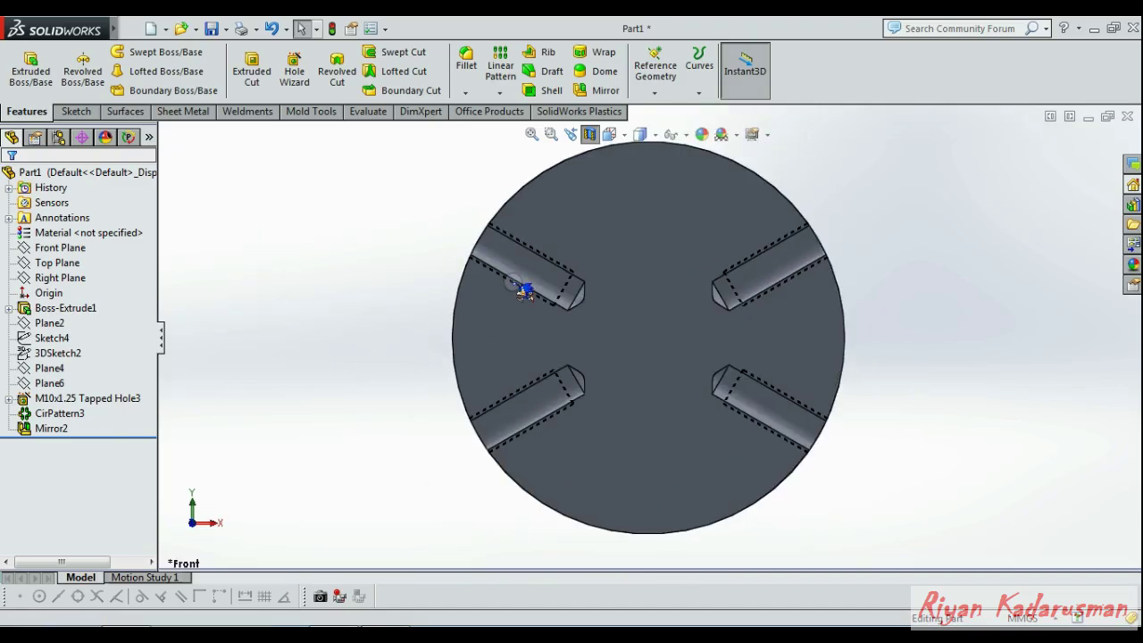
scroll(632, 310, "down", 3)
scroll(632, 310, "up", 3)
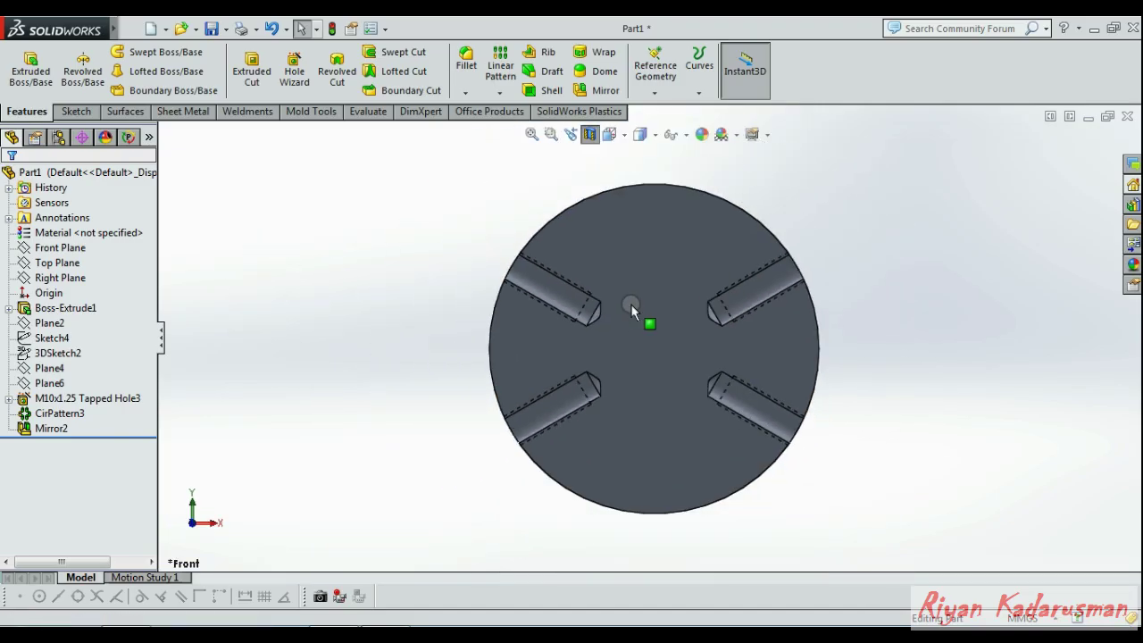